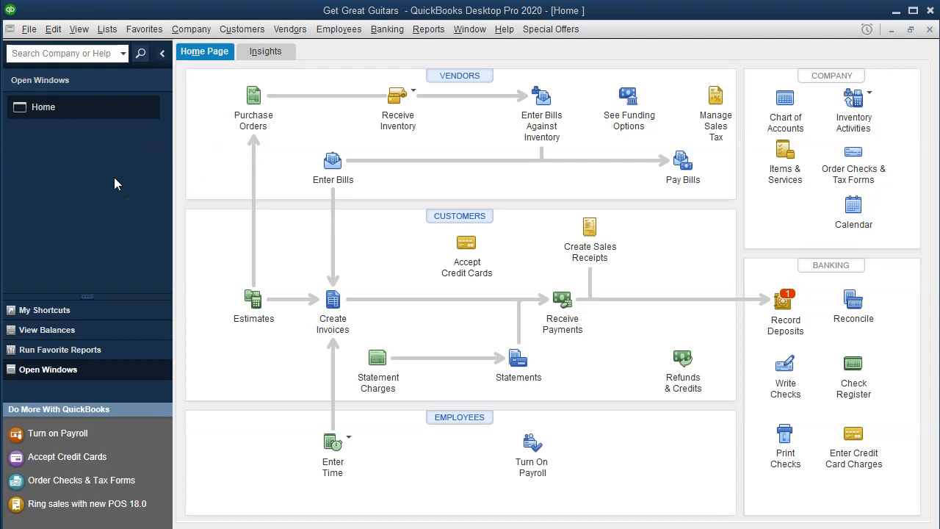
Show the list of open windows and open the Profit & Loss Standard report
click(79, 29)
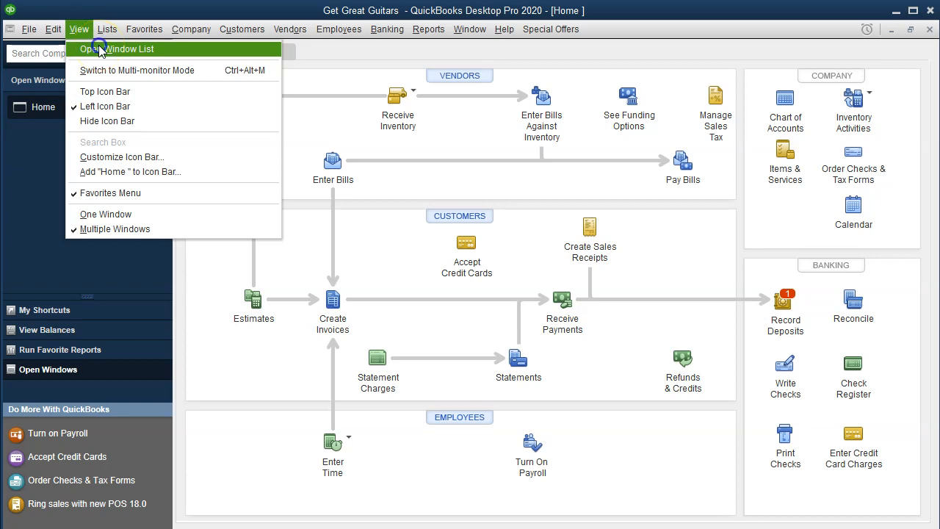
click(99, 49)
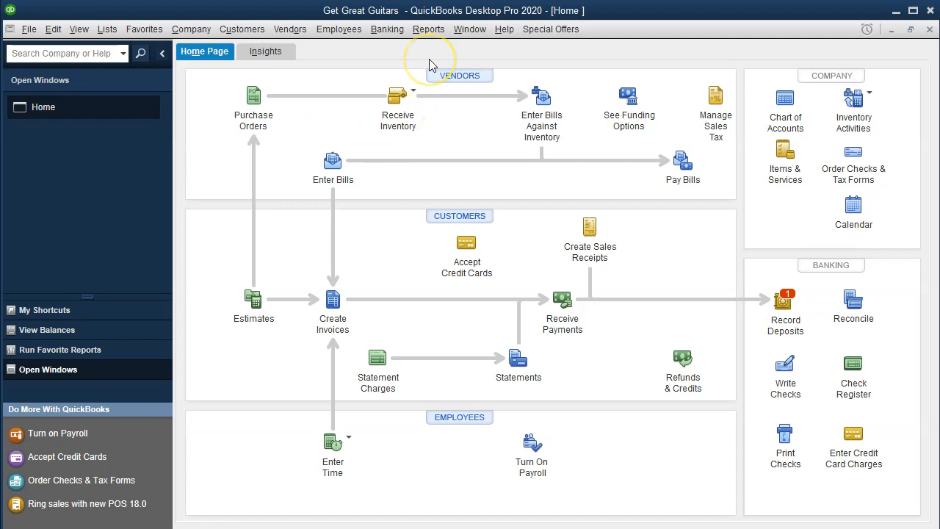
click(422, 35)
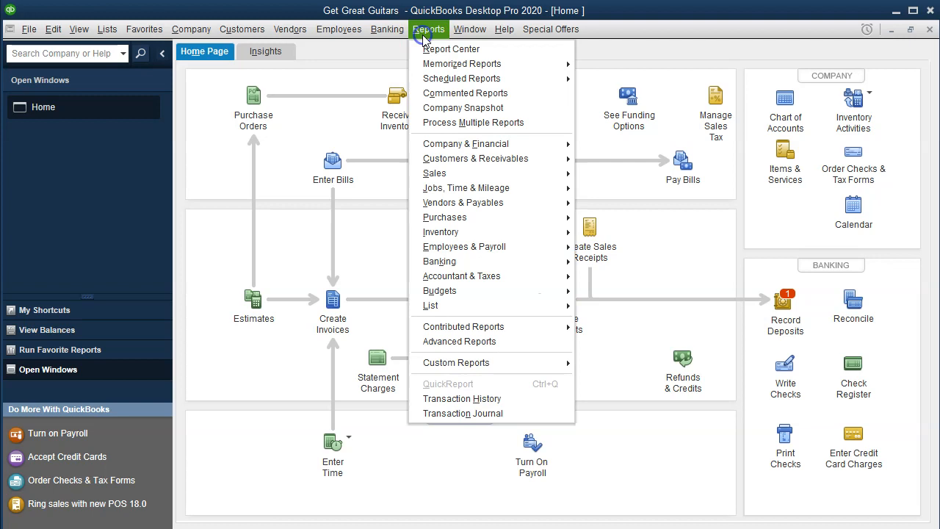
mouse_move(516, 145)
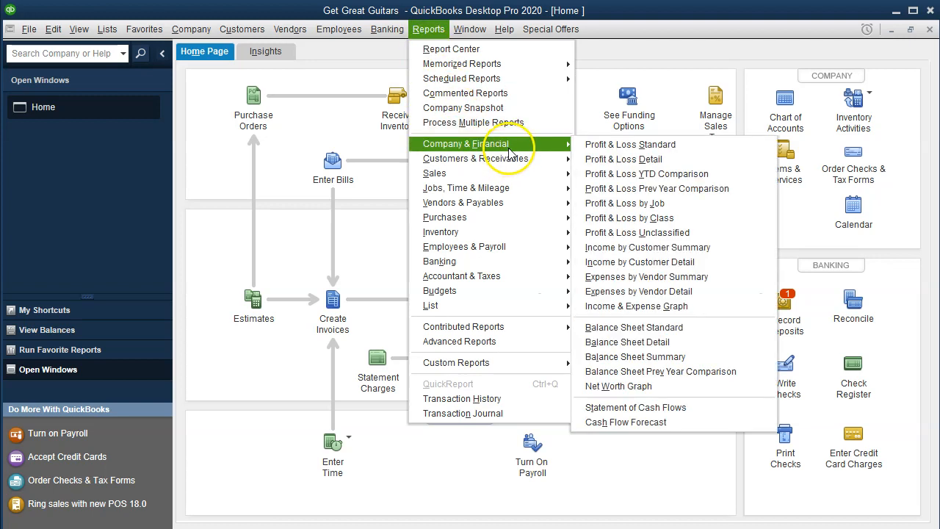
click(652, 145)
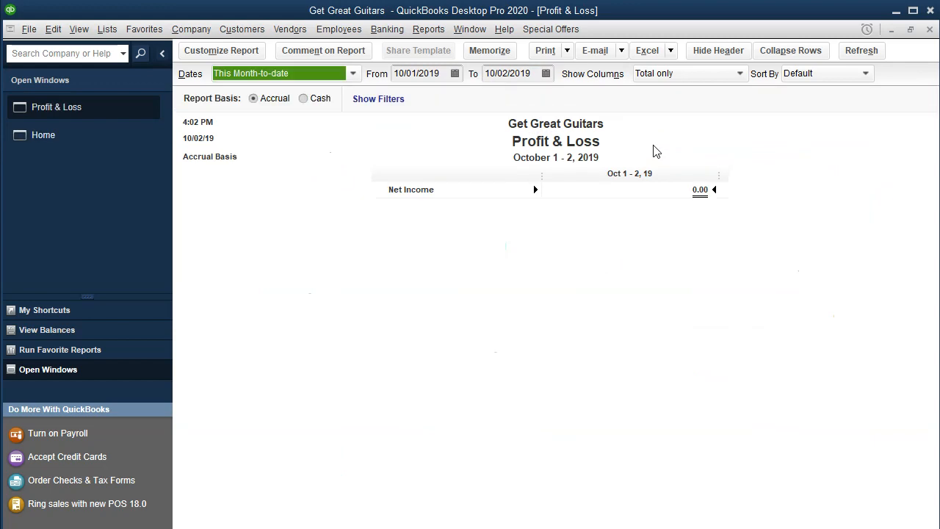
Set the Profit & Loss date range from 01/01/2020 to 02/29/2020 and select the Total Income amount
key(Tab)
text(01010)
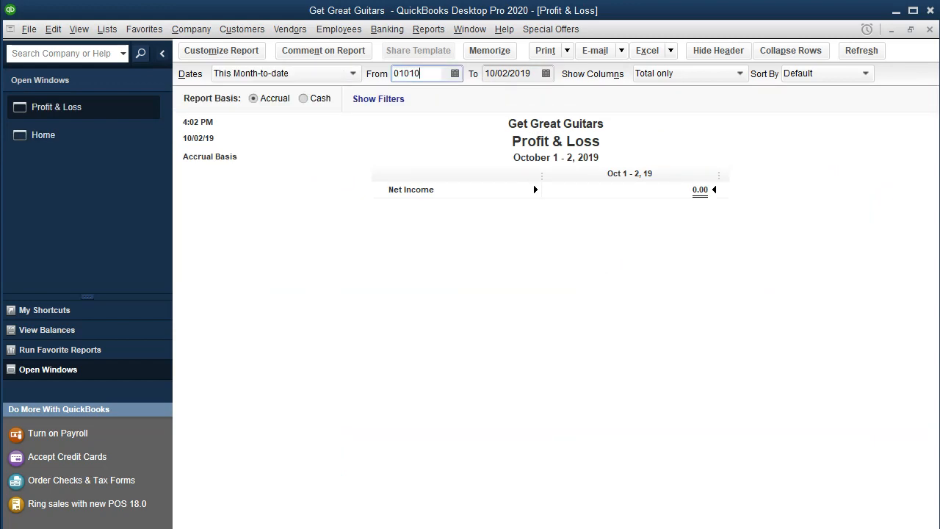
key(BackSpace)
text(20)
key(Tab)
text(02/29/2)
text(0)
key(Tab)
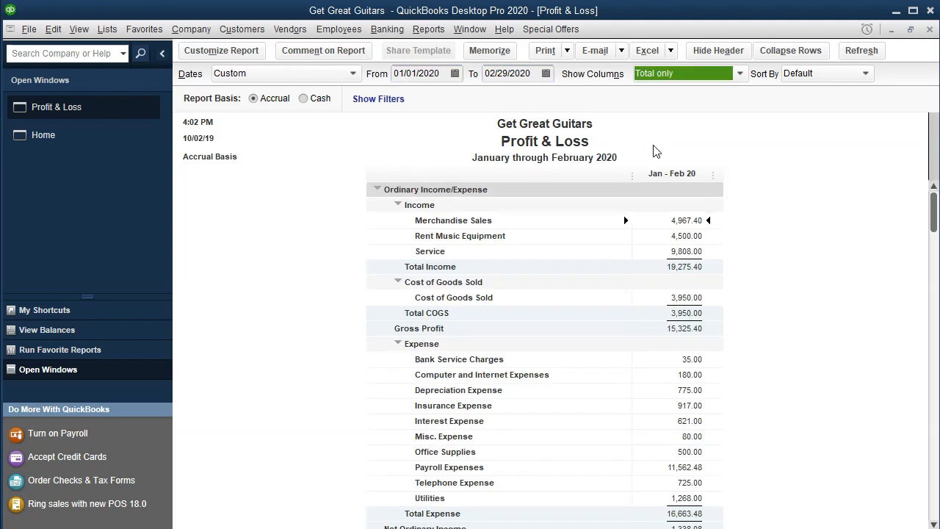
click(687, 267)
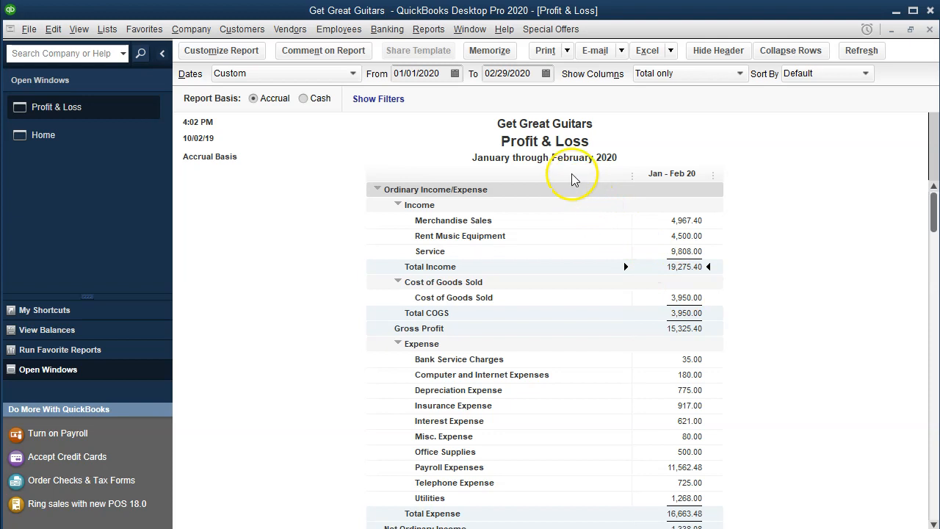
Open the Report Center and run the Sales by Customer Summary report from the Sales category
click(429, 29)
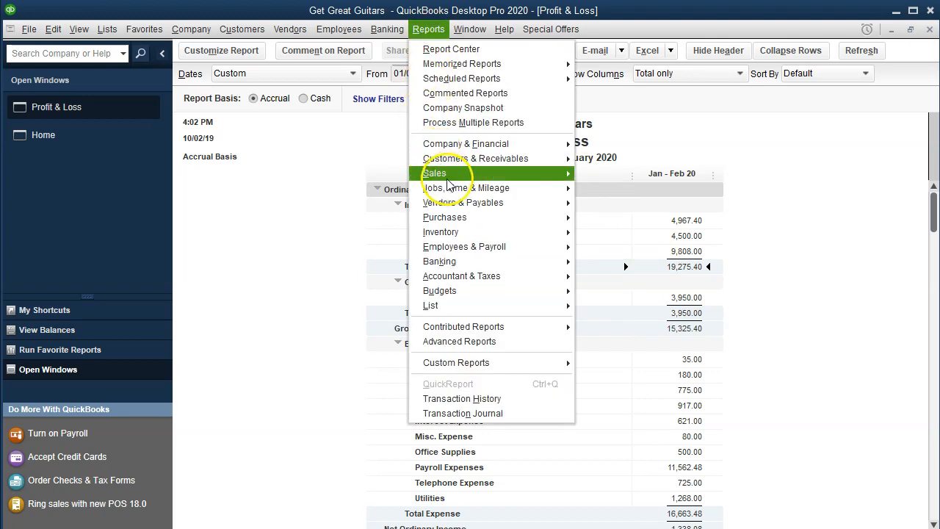
mouse_move(449, 178)
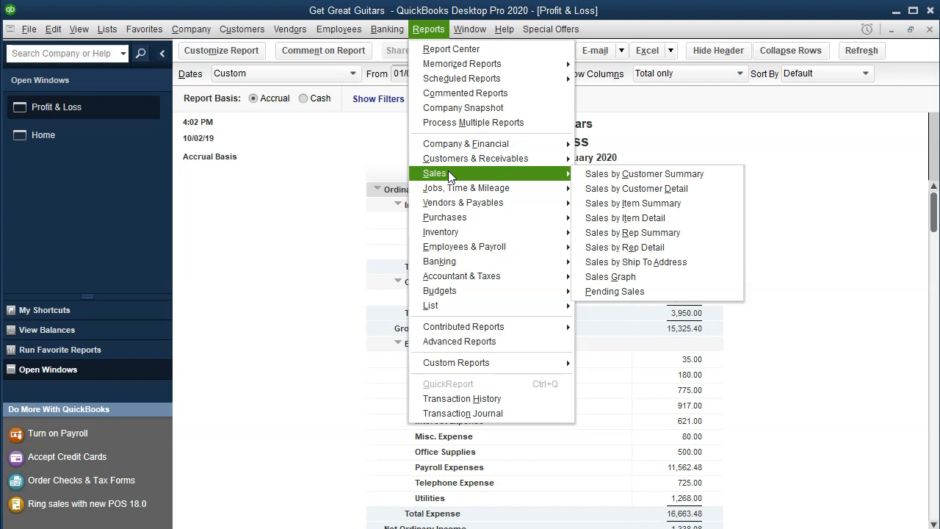
click(455, 50)
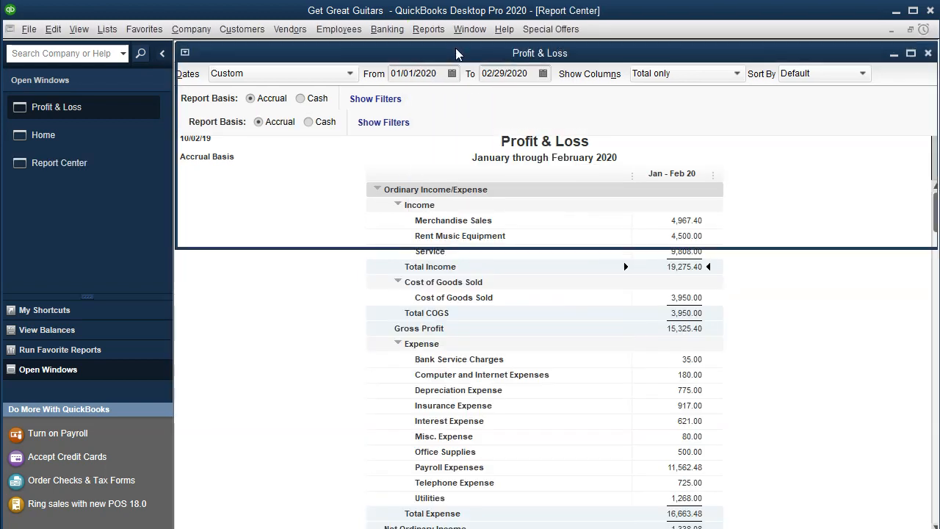
click(909, 56)
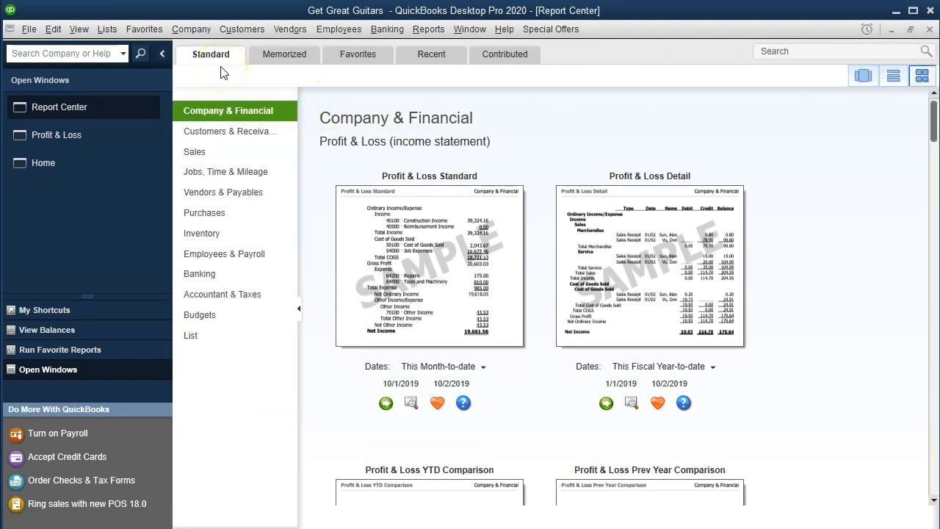
click(228, 155)
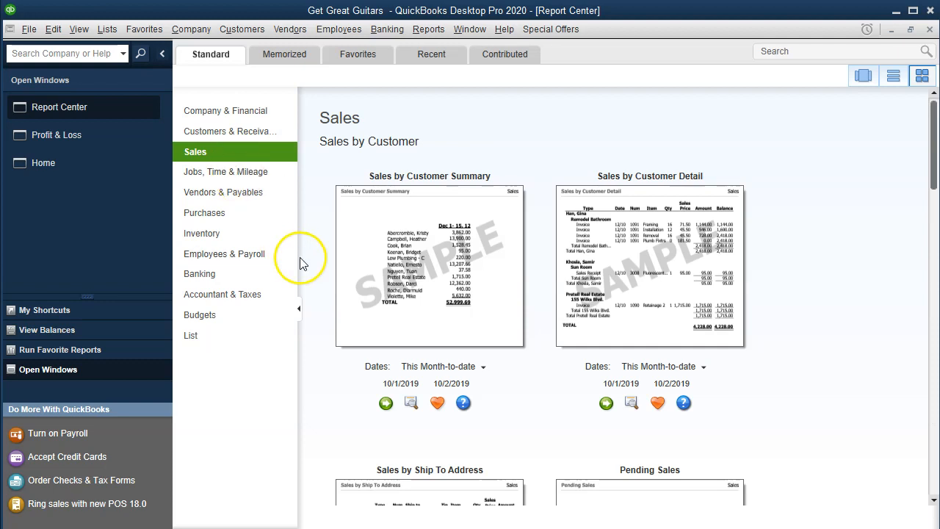
click(377, 279)
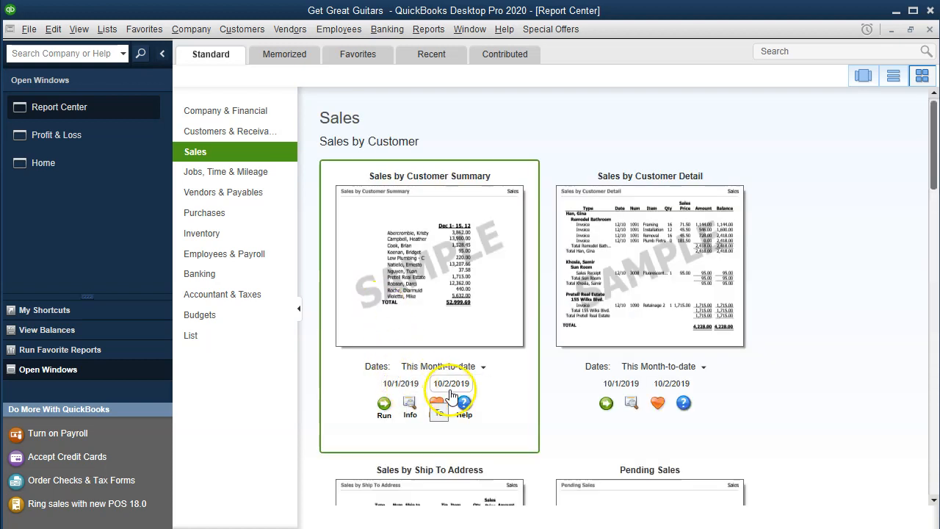
click(383, 405)
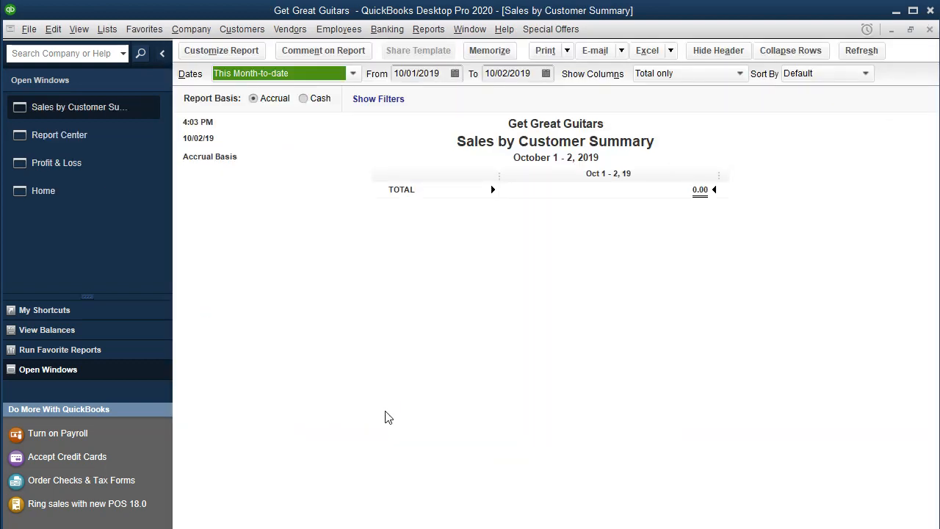
Set the Sales by Customer Summary date range from 01/01/2020 to 02/29/2020
key(Tab)
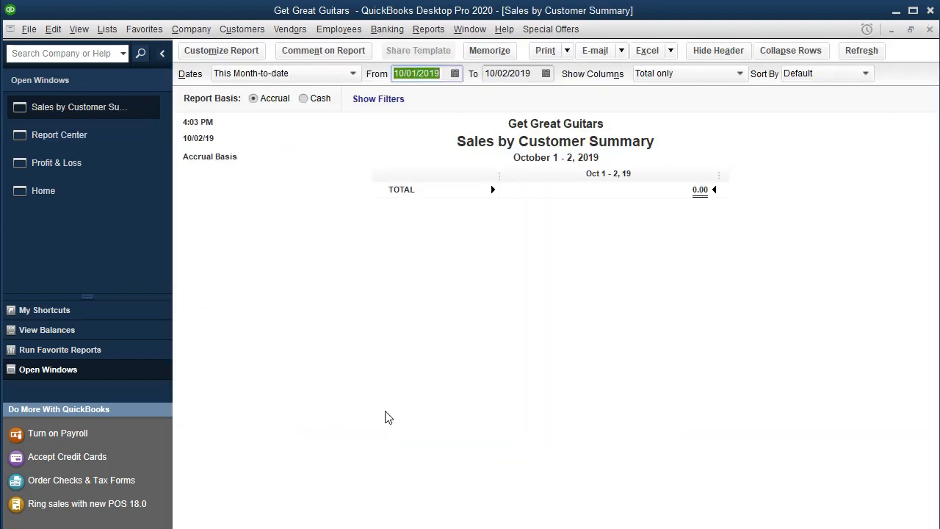
text(0)
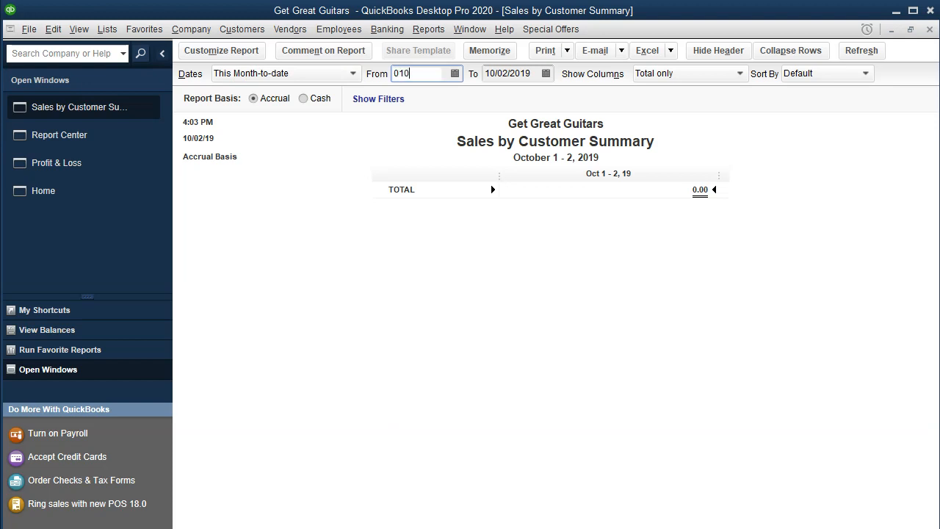
text(1/01/20)
key(Tab)
text(0)
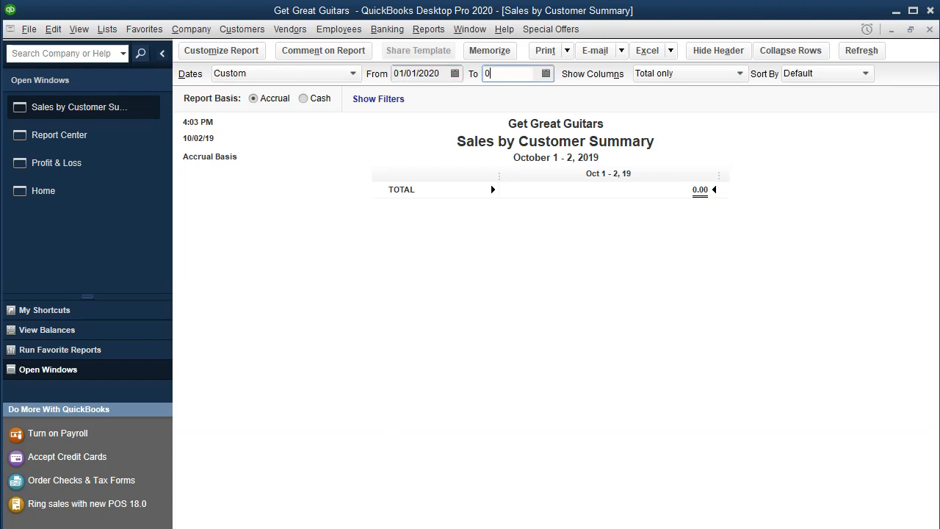
text(2/29/20)
key(Tab)
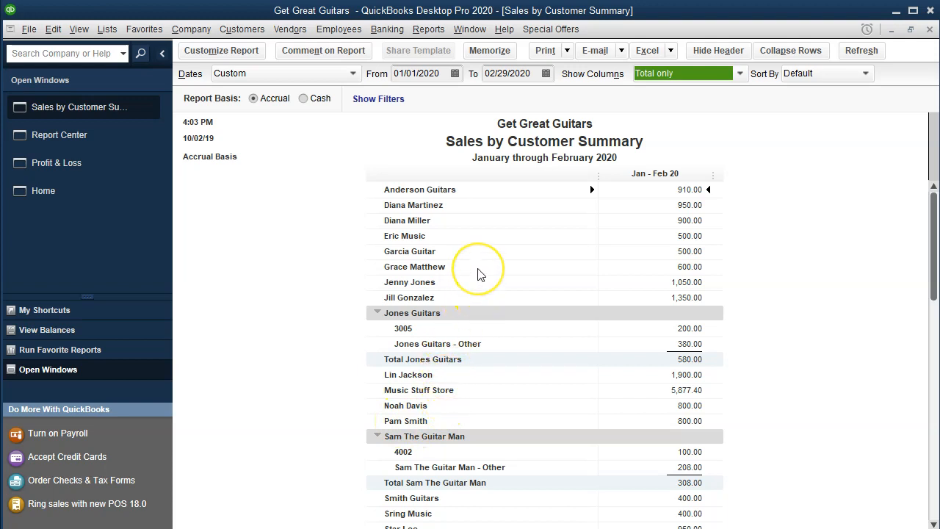
In Calculator, subtract the Profit & Loss total income of 19275.4 from the Sales by Customer Summary total of 18775.4
scroll(478, 274, down, 1)
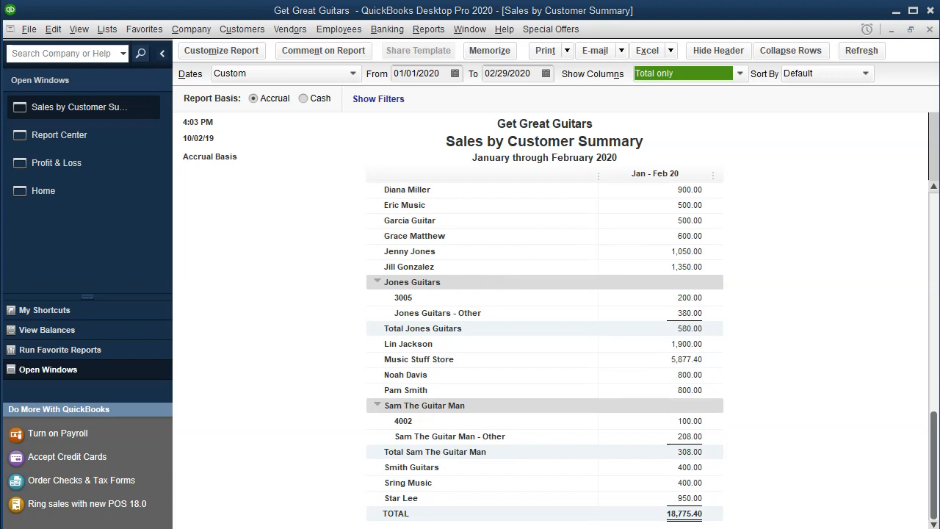
drag(489, 130, 225, 131)
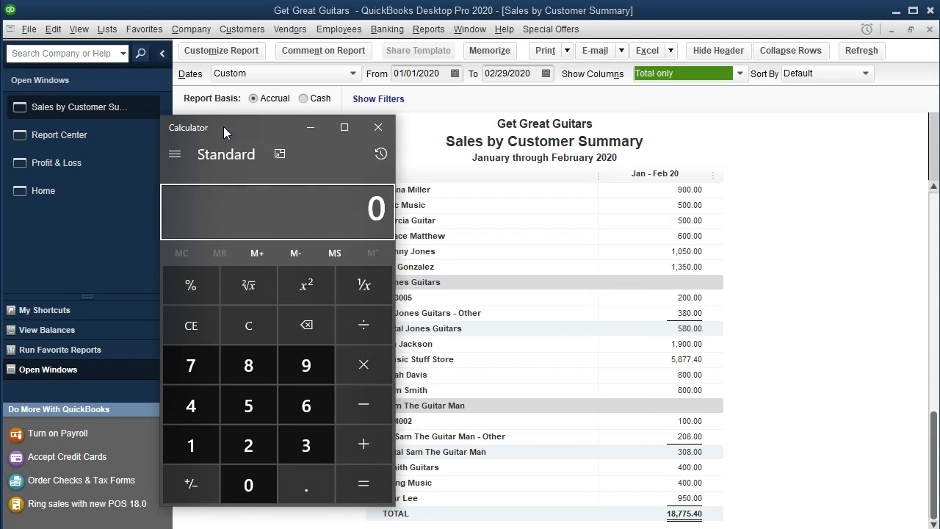
text(18775.4)
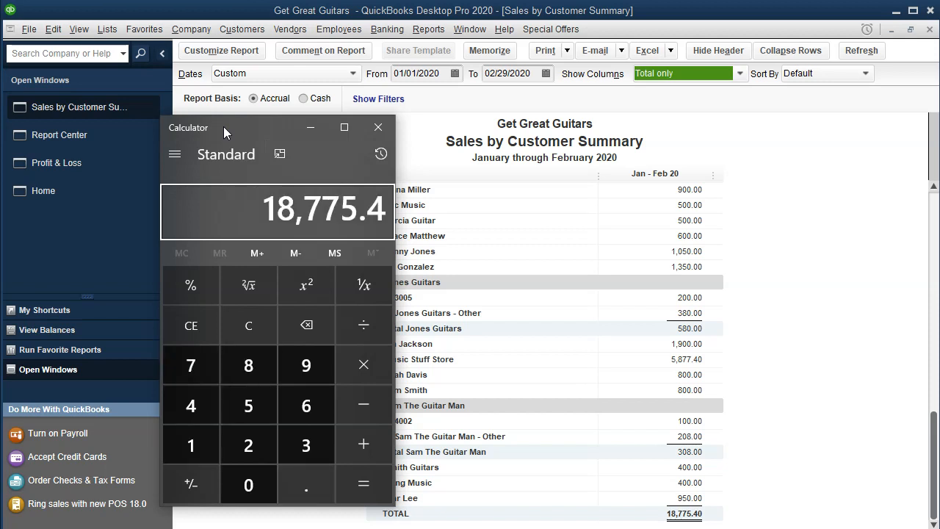
key(Return)
key(alt+F4)
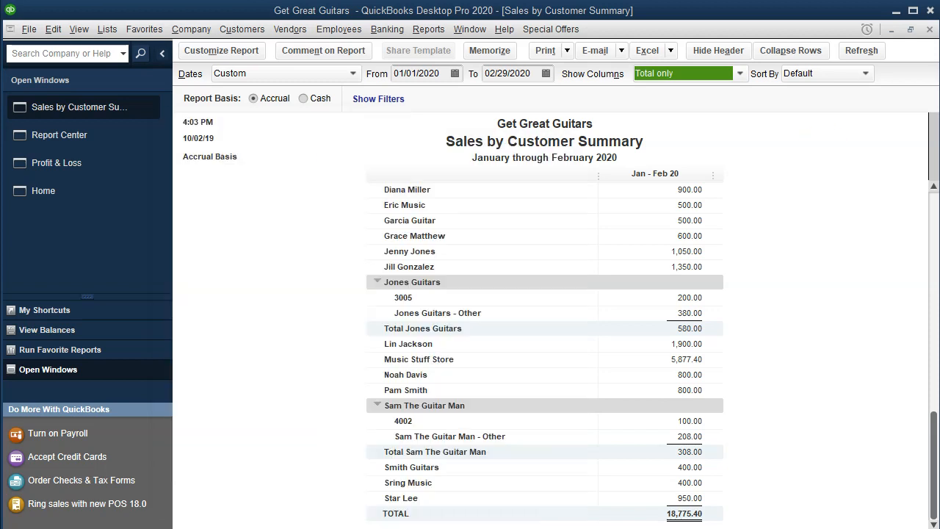
click(100, 165)
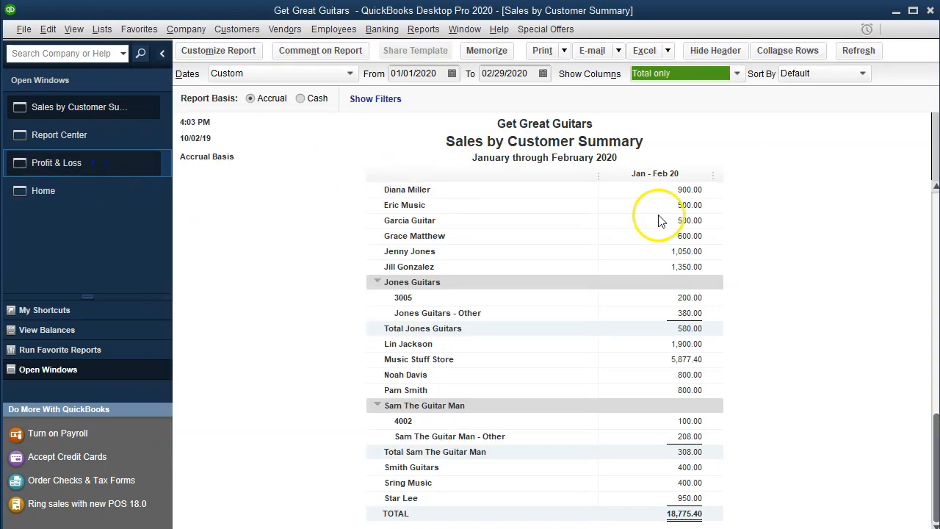
key(alt+Tab)
drag(519, 143, 279, 143)
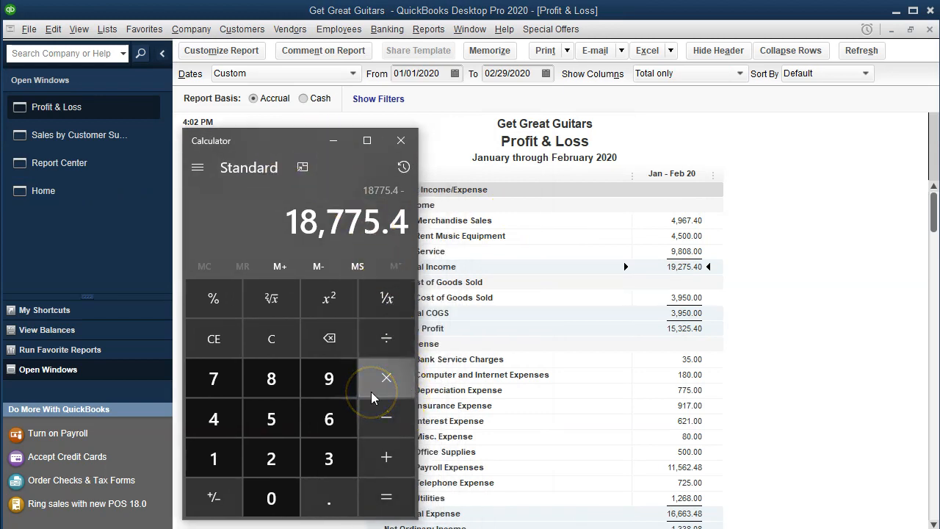
text(19275.4)
key(Return)
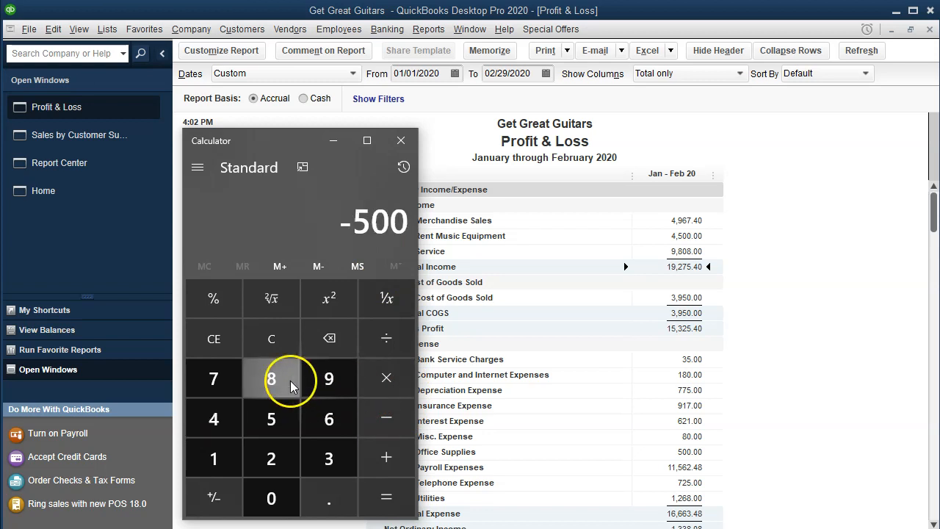
click(401, 140)
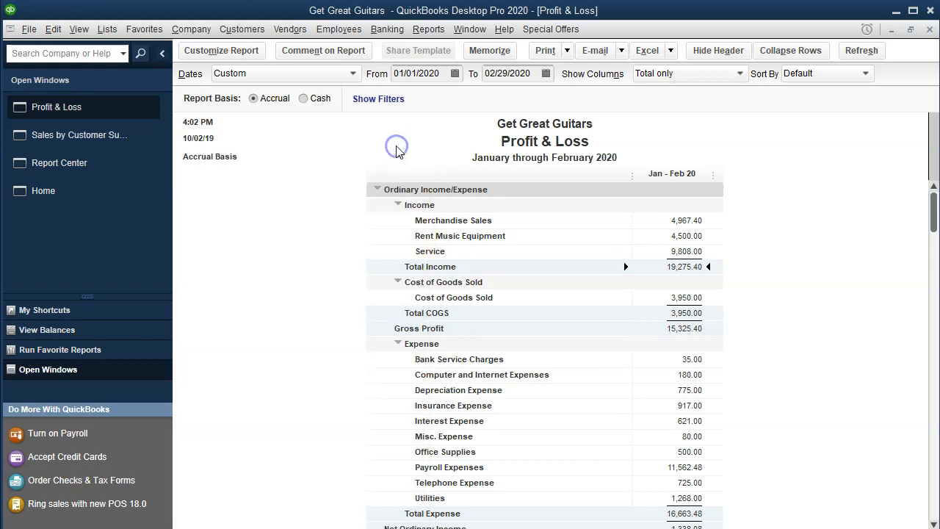
Inspect the General Journal adjustment dated 02/29/2020 in the transaction detail behind Merchandise Sales, and close the detail report
click(685, 221)
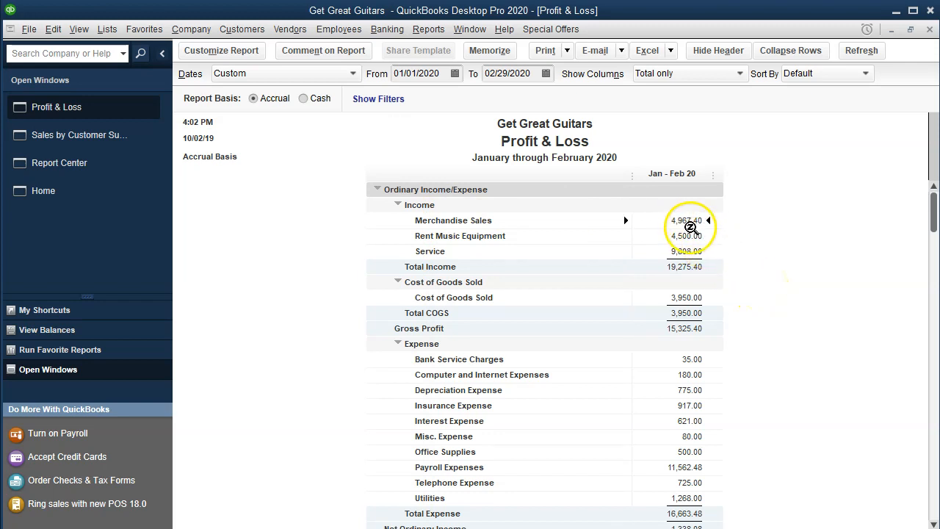
double_click(691, 227)
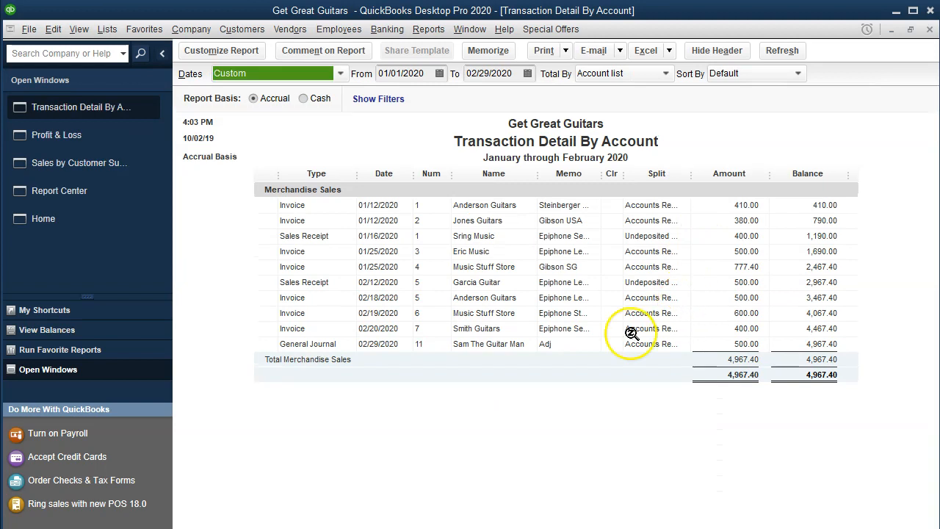
click(555, 345)
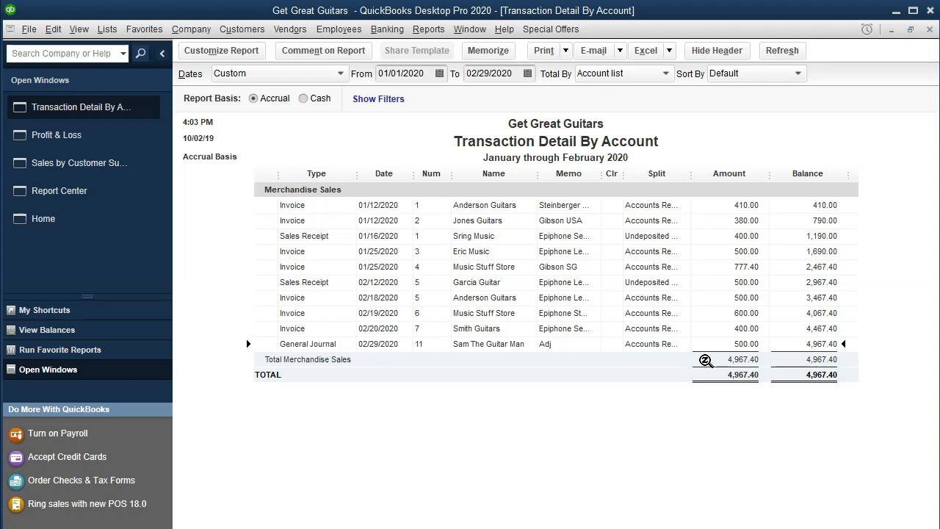
click(930, 30)
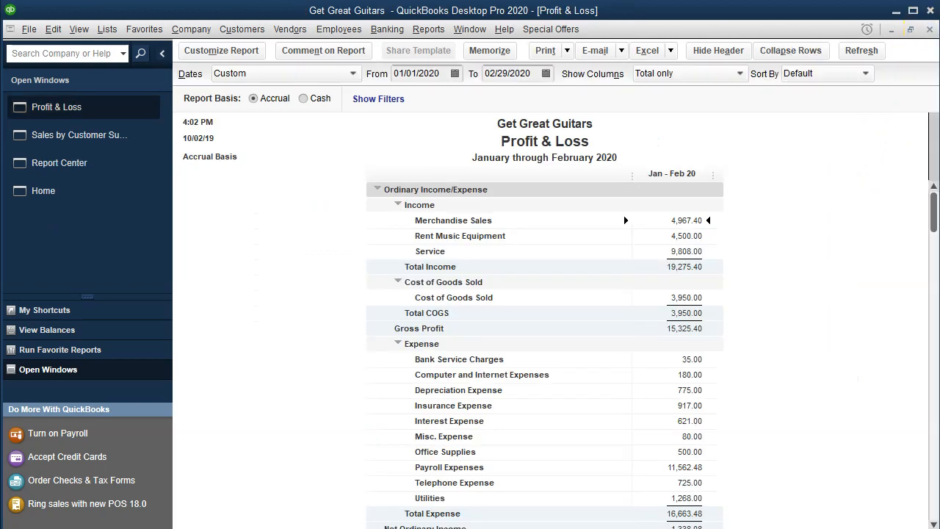
Compare the customer sales in Sales by Customer Summary with the income lines in Profit & Loss
click(84, 143)
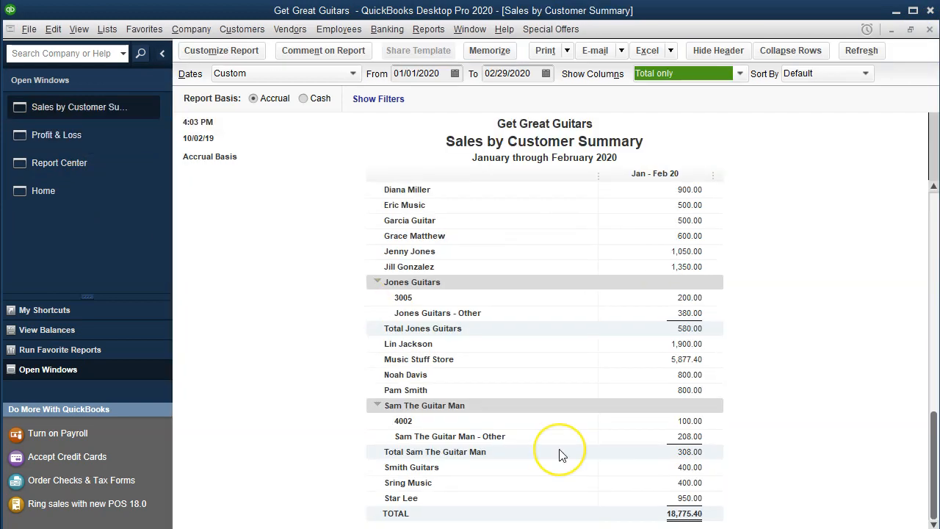
scroll(559, 456, up, 2)
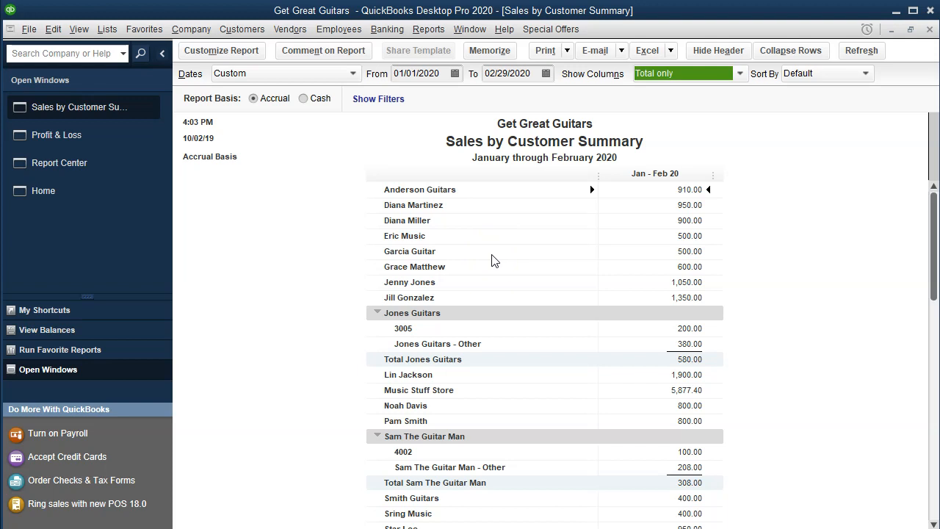
click(98, 146)
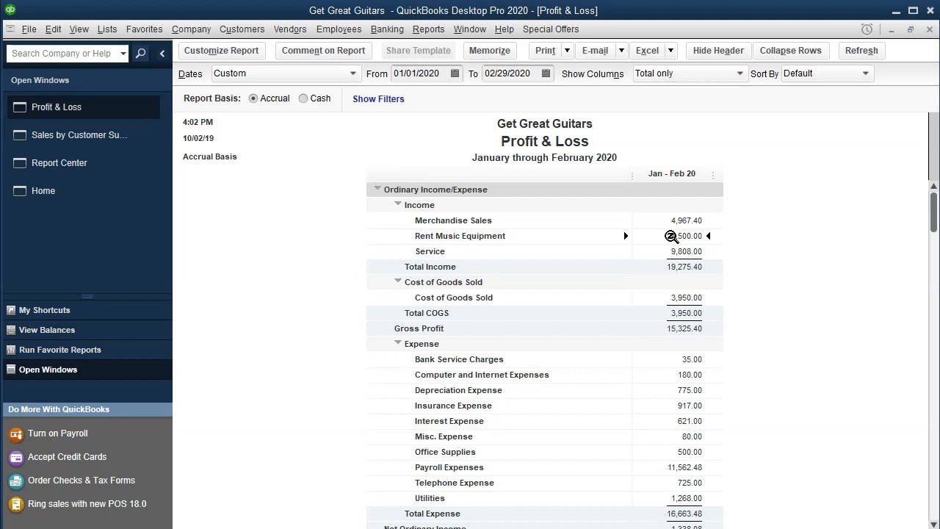
click(123, 151)
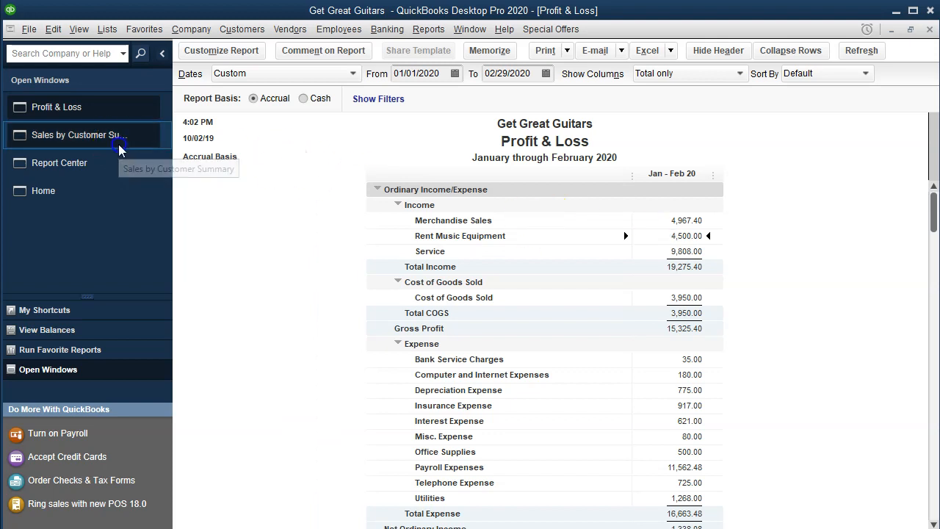
Examine the customer sales and total in the Sales by Customer Summary for January through February 2020
click(285, 246)
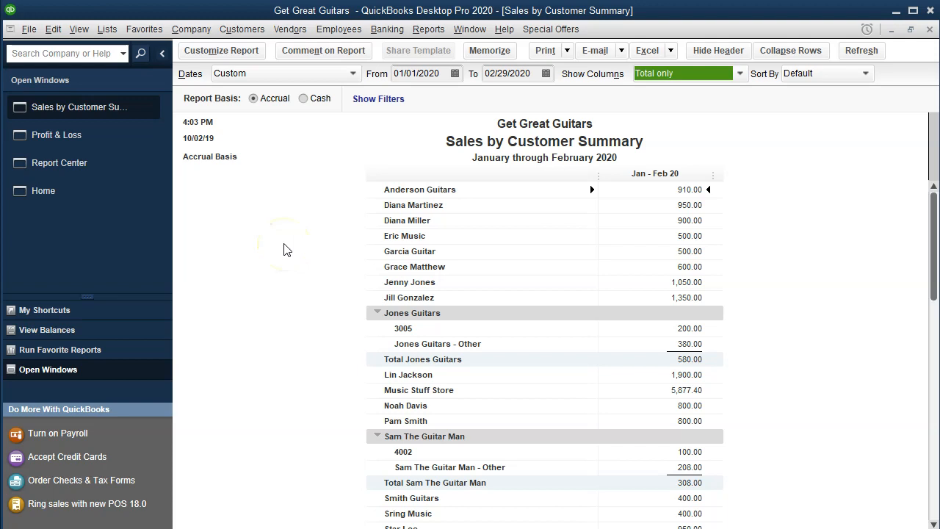
scroll(284, 245, down, 2)
click(647, 512)
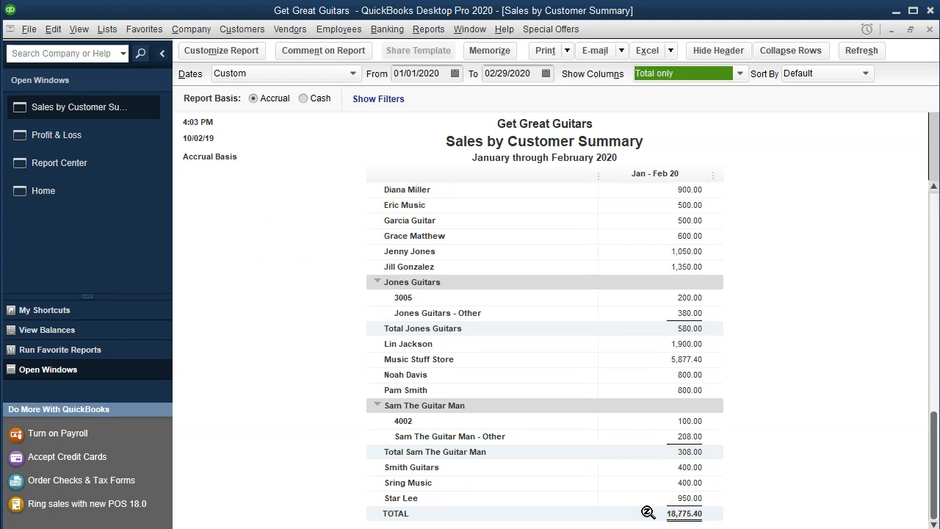
click(549, 435)
scroll(548, 436, up, 2)
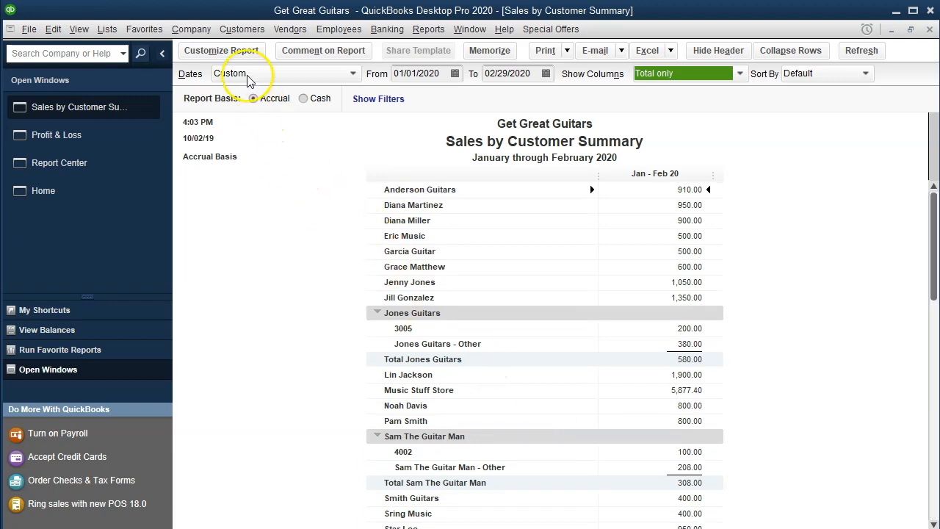
Customize the Sales by Customer Summary to omit Date Prepared, Time Prepared and Report Basis, and add the extra footer line "Smith CPA"
click(242, 53)
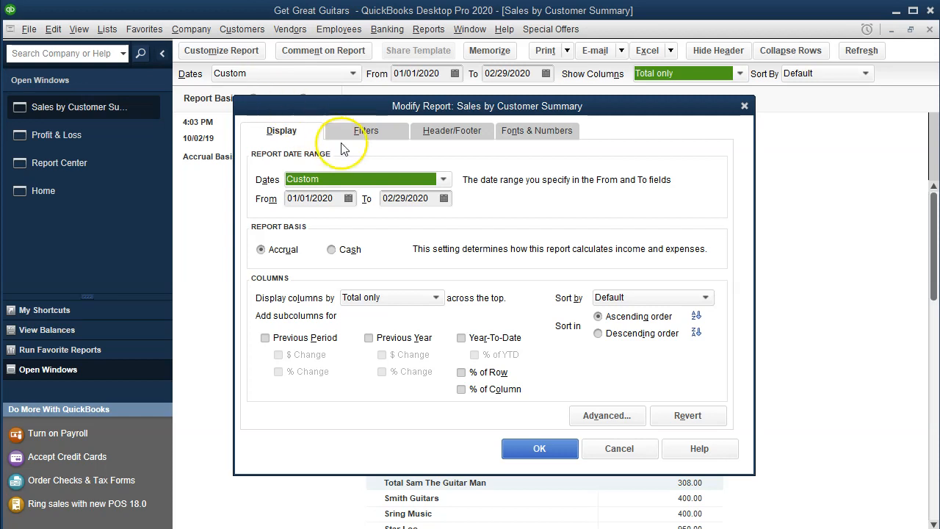
click(453, 133)
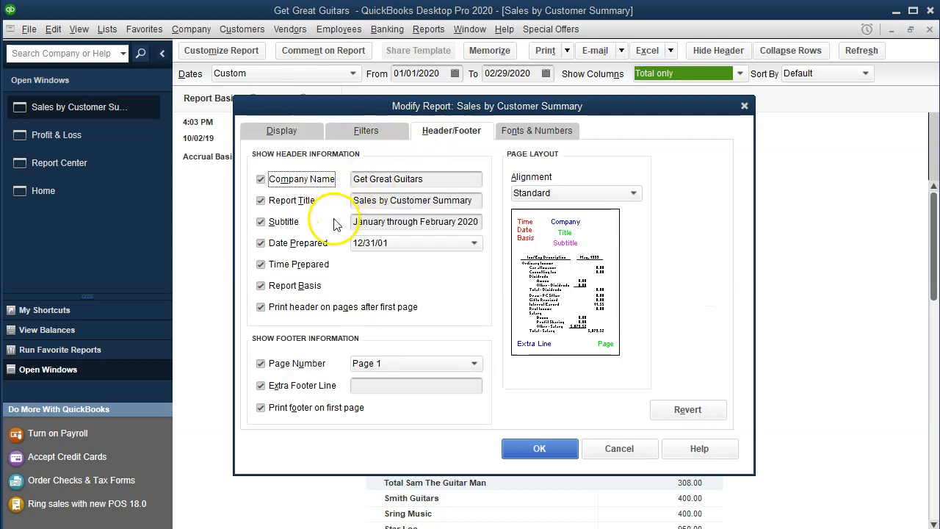
click(262, 243)
click(260, 264)
click(260, 286)
click(375, 387)
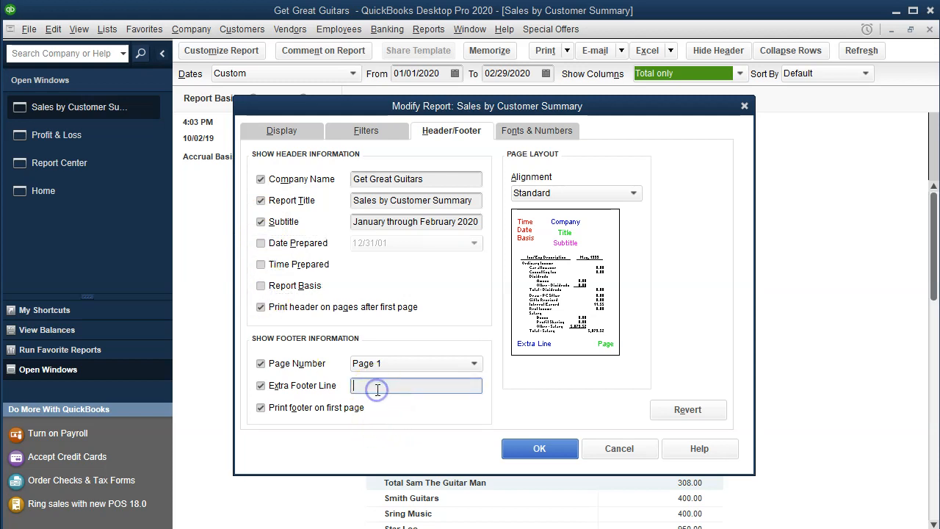
text(Smith CPA)
Format the report to show negative numbers in parentheses and bright red and all numbers without cents, and apply the customization
click(518, 132)
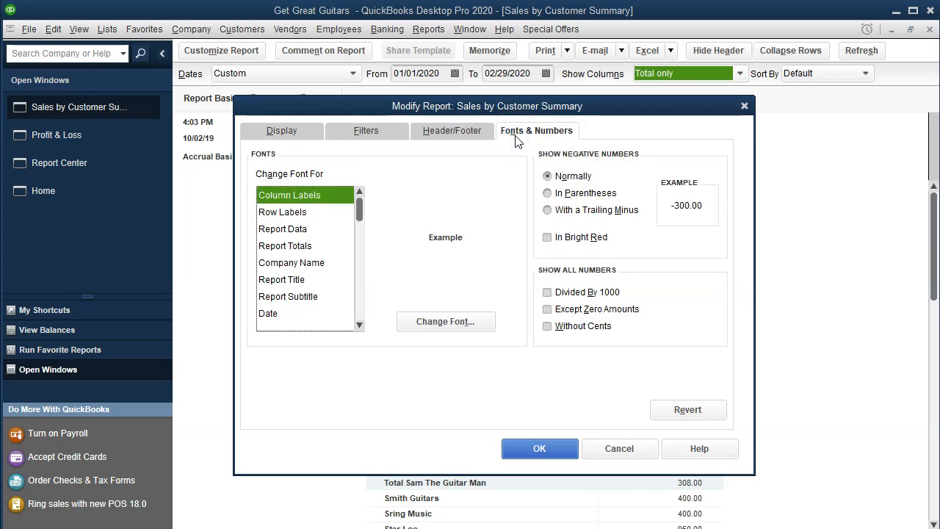
click(548, 194)
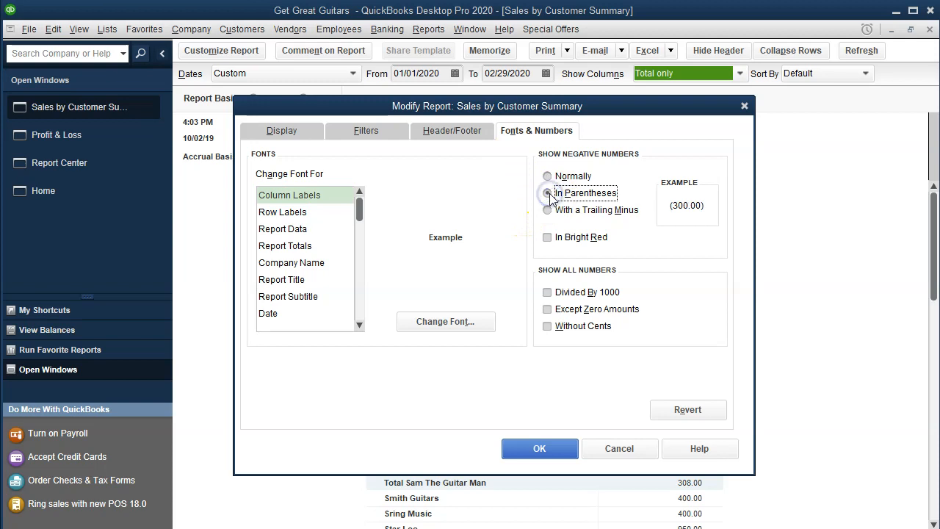
click(547, 237)
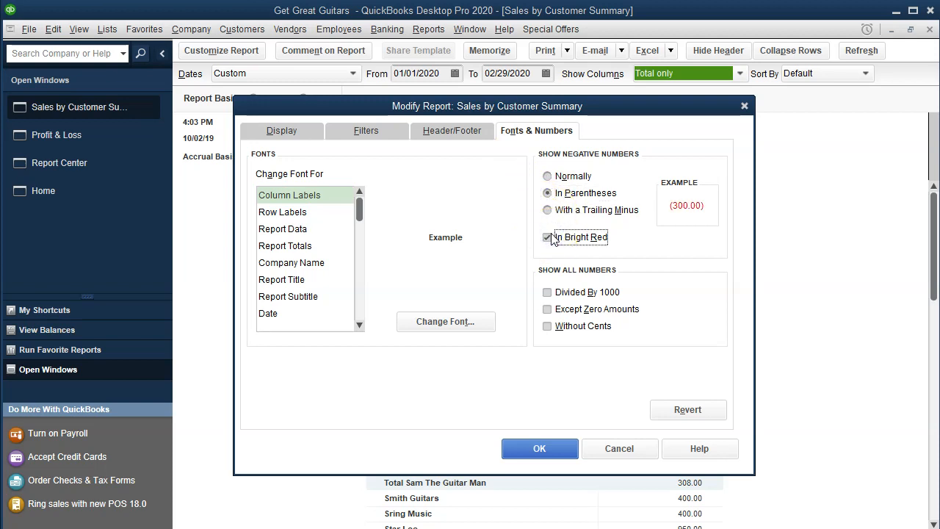
click(547, 326)
click(543, 449)
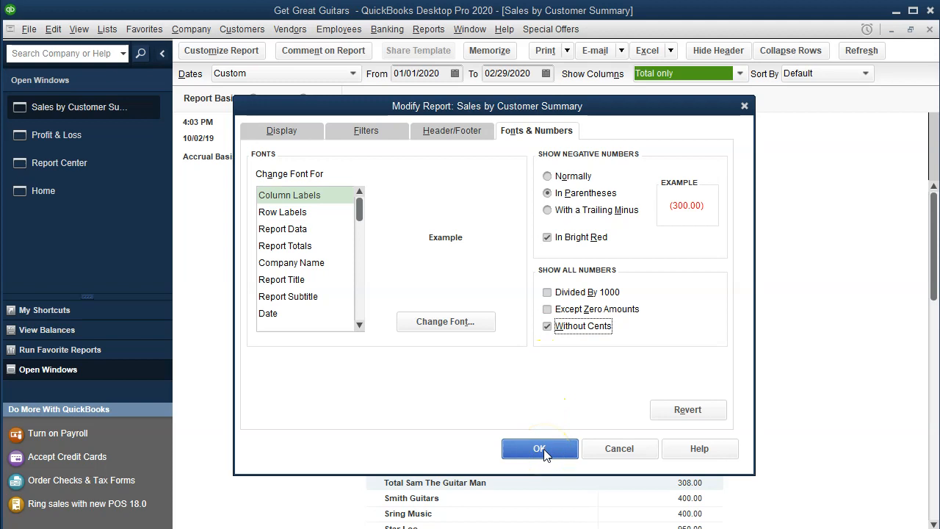
click(544, 449)
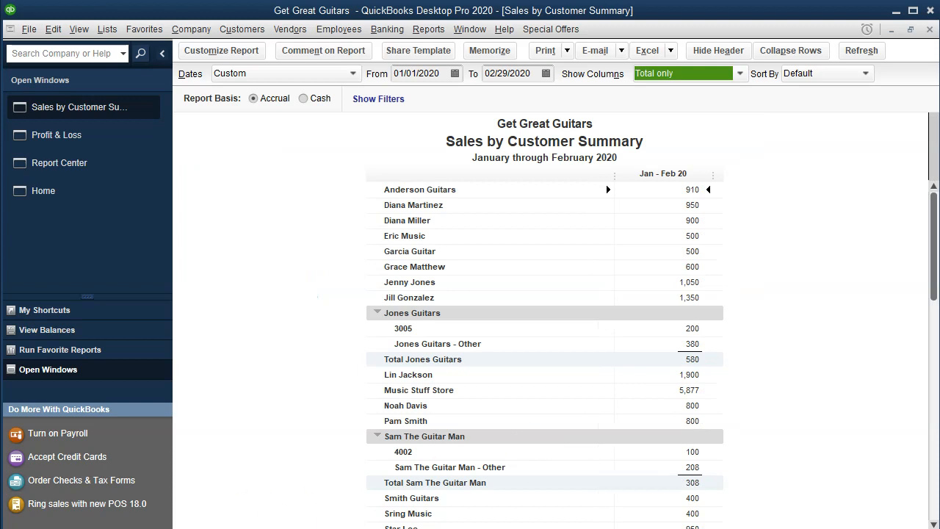
click(400, 317)
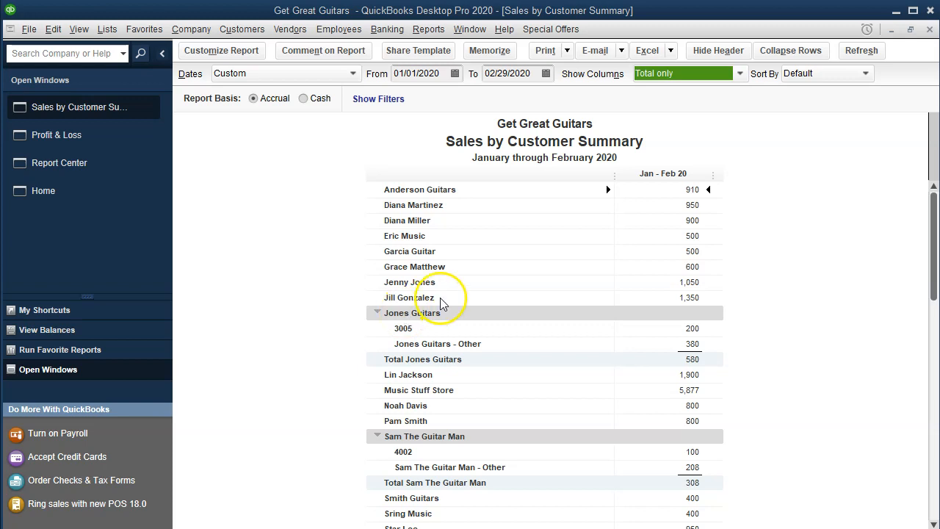
Show the Sales by Customer Summary columns by Month and review the monthly totals
click(741, 75)
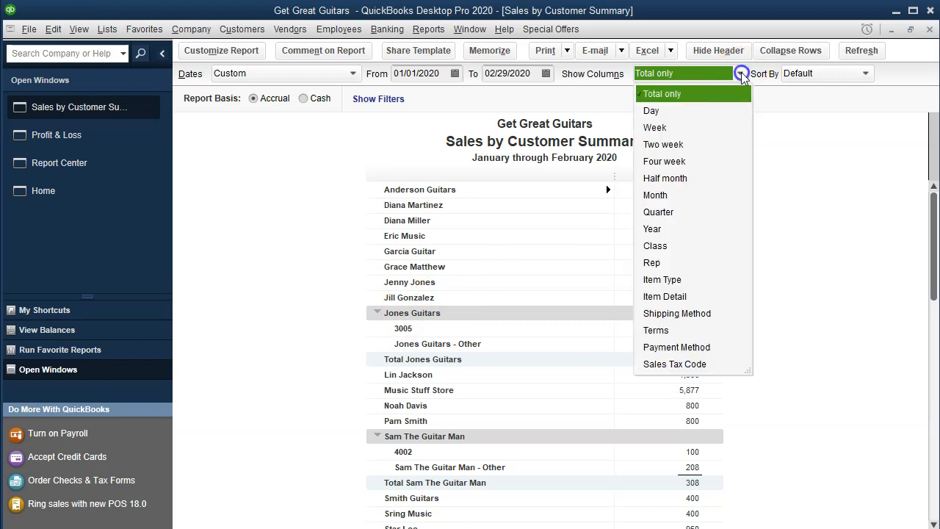
click(685, 194)
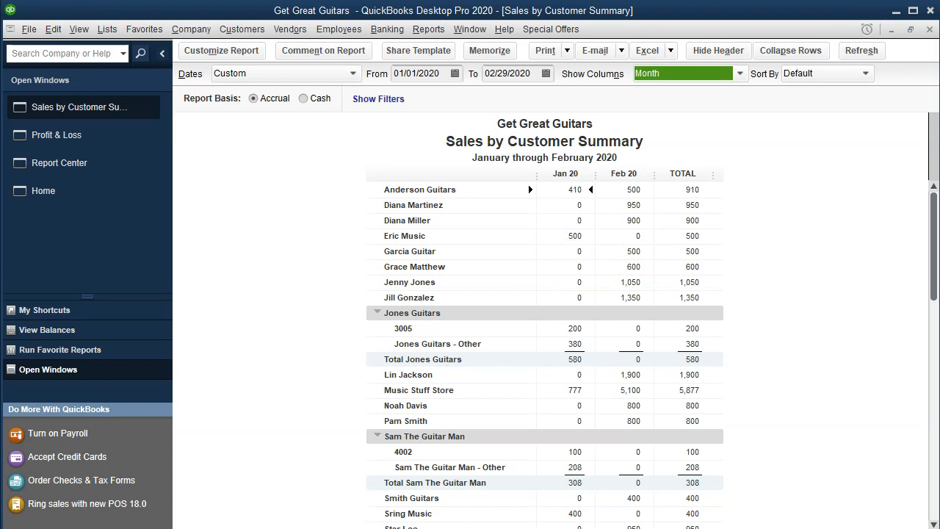
scroll(455, 384, down, 1)
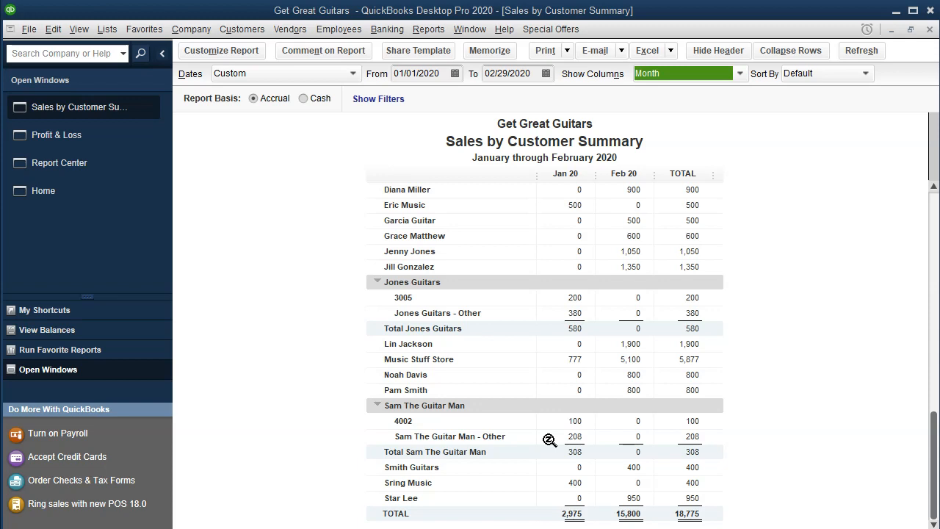
Print the report with CutePDF Writer and choose the Financial Reports 2020 folder as the save location
click(568, 51)
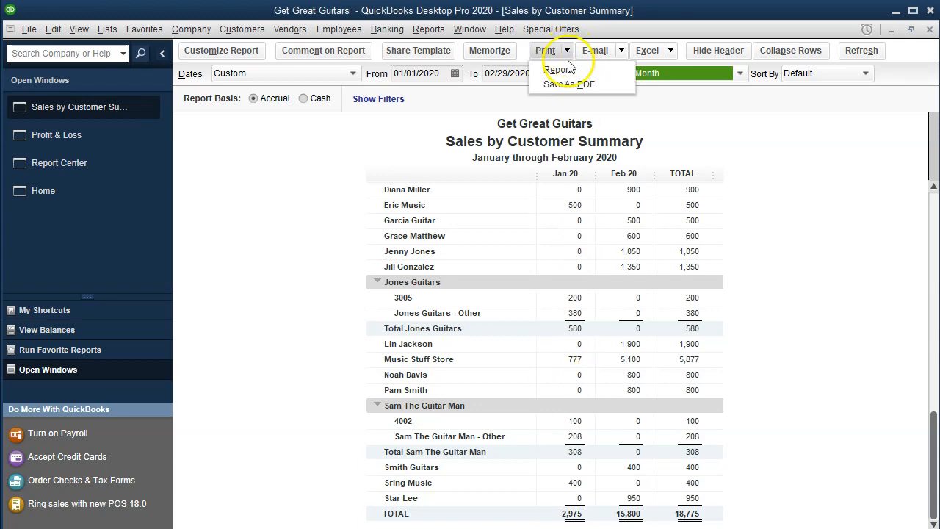
click(565, 70)
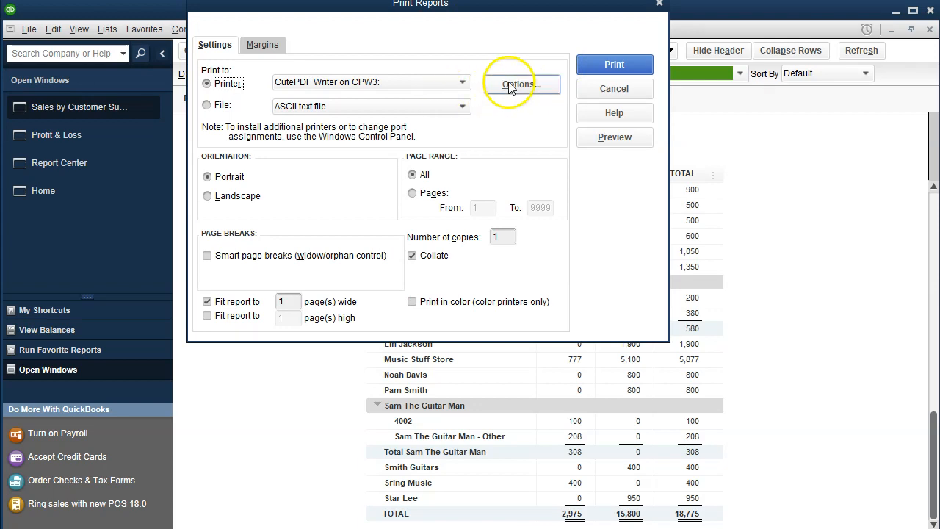
click(599, 64)
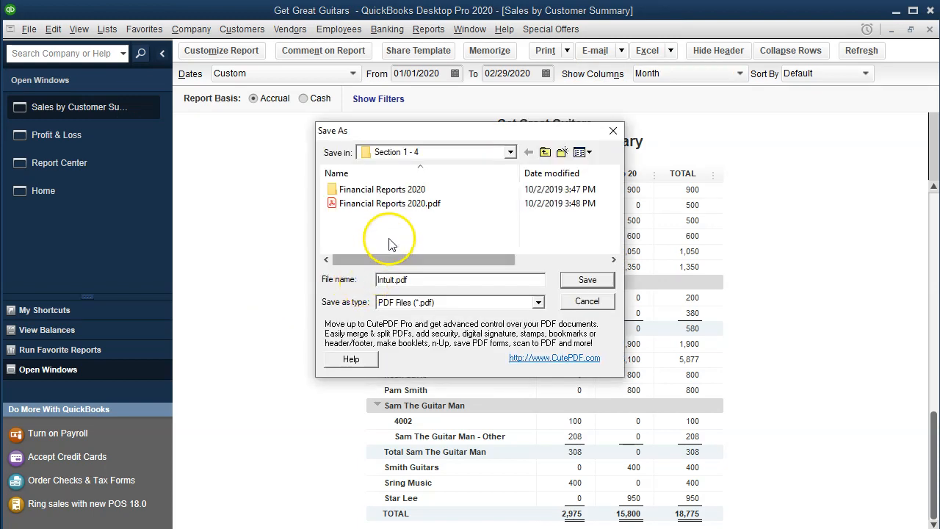
double_click(374, 193)
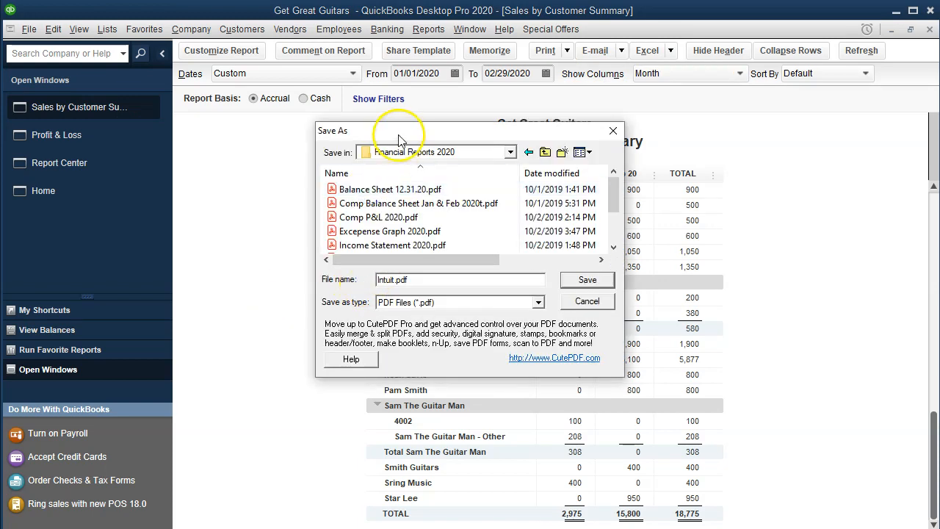
drag(400, 131, 475, 181)
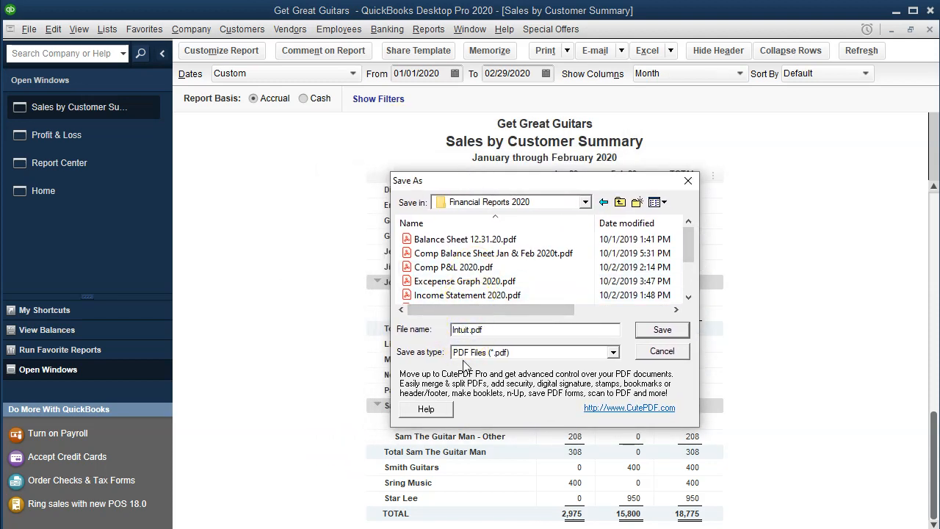
Name the PDF "Sales by Customer Summary 2020.pdf" and save it
key(BackSpace)
key(BackSpace)
key(BackSpace)
key(BackSpace)
key(BackSpace)
key(BackSpace)
key(Delete)
text(Sales by C)
text(ust)
text(omer Summary )
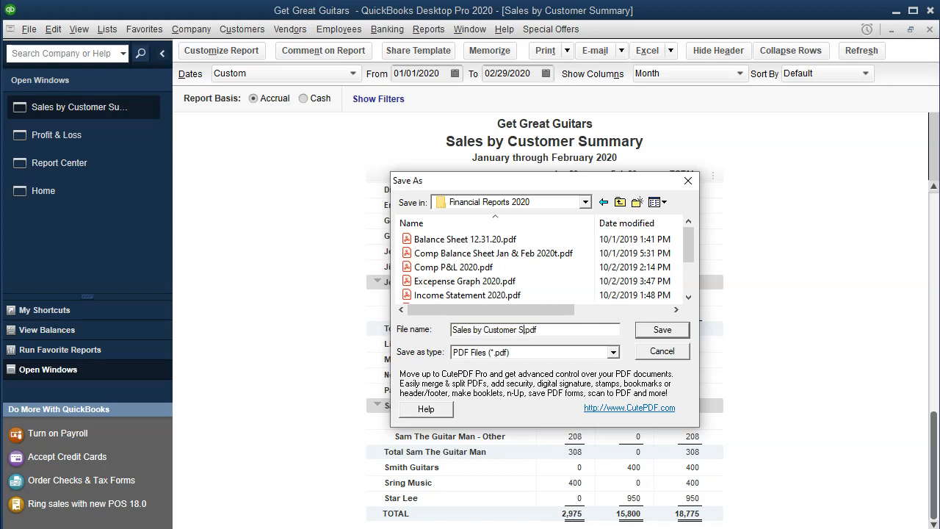
text(2020)
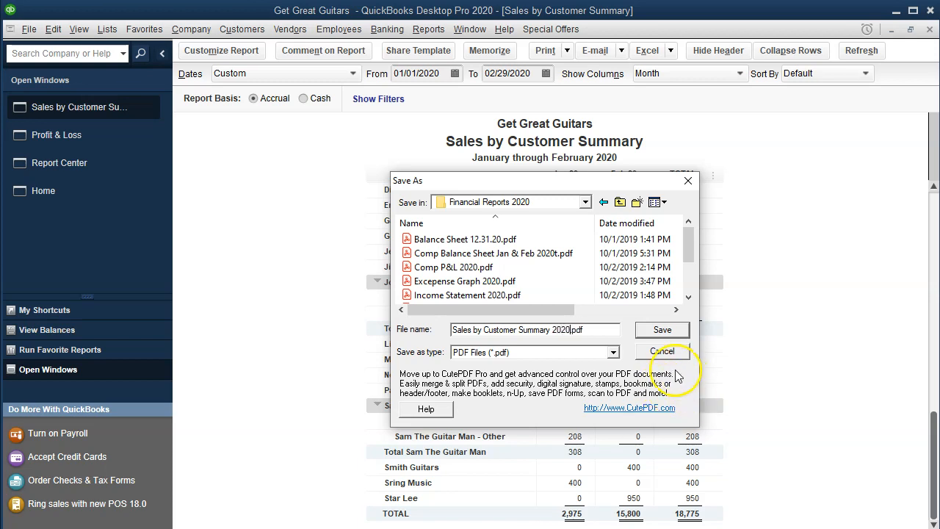
click(650, 331)
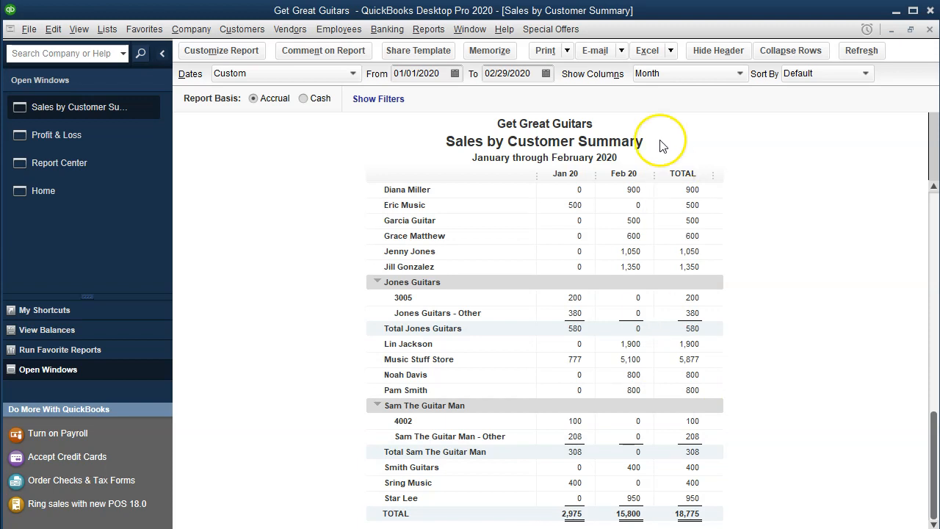
Export the report to Excel as a new worksheet in the existing workbook Financial Reports 2020.xlsx
click(669, 50)
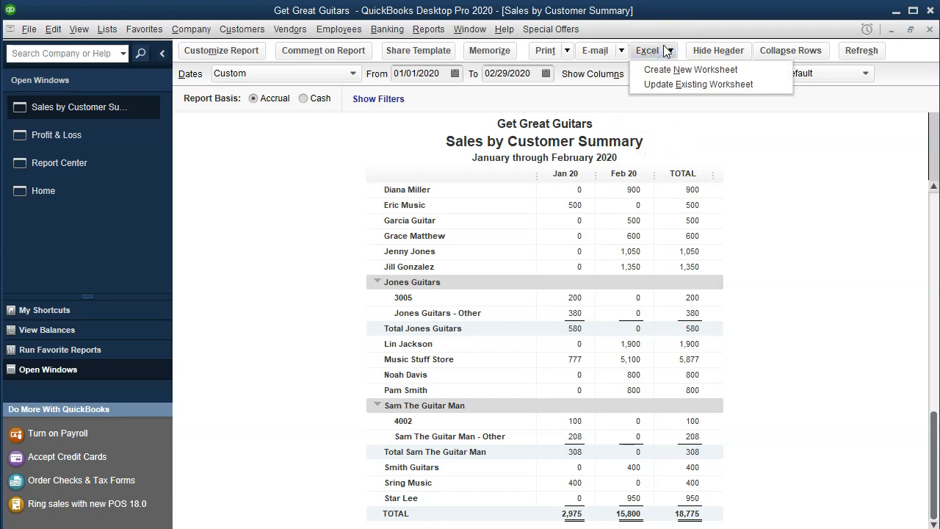
click(719, 70)
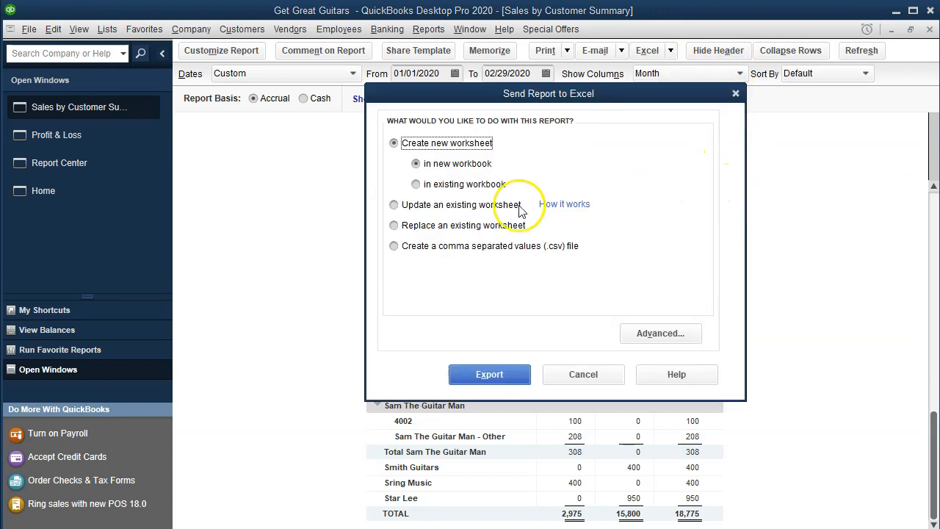
click(416, 184)
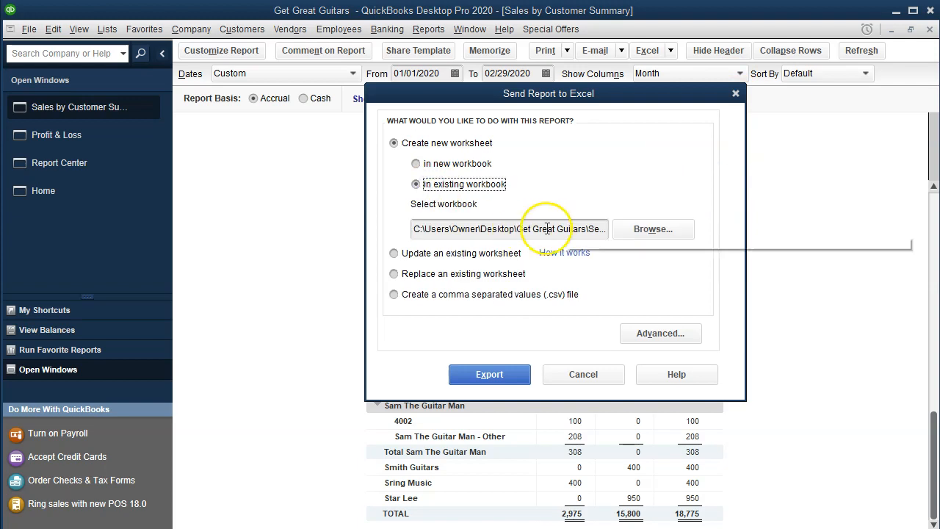
click(636, 234)
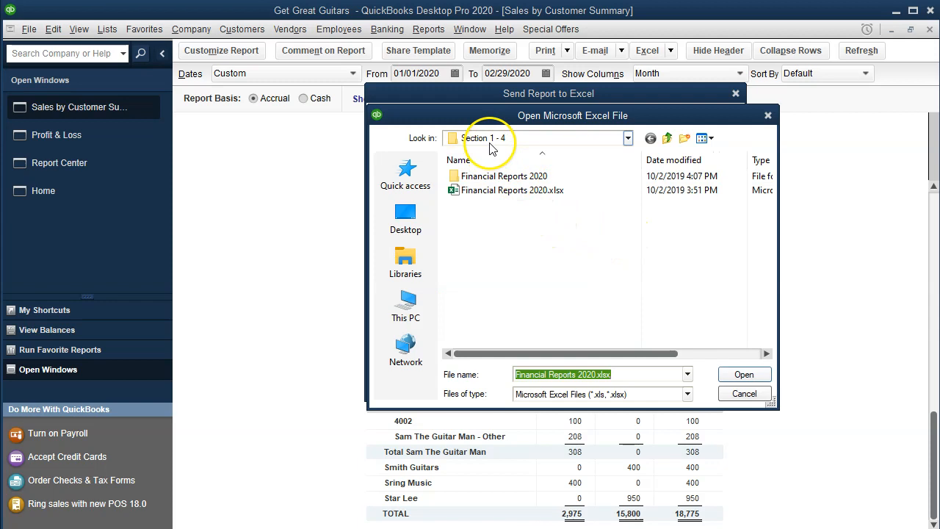
double_click(485, 190)
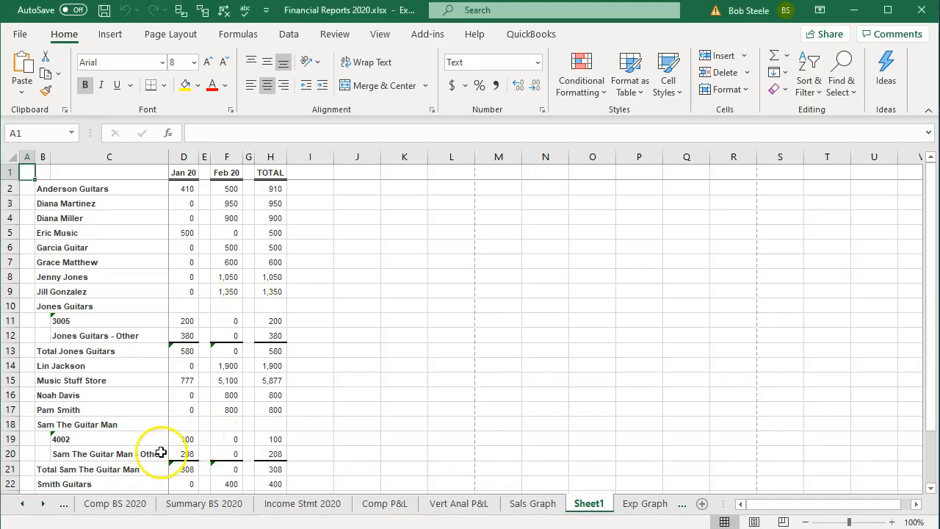
Delete the QuickBooks Desktop Export Tips sheet from the Financial Reports 2020 workbook
click(24, 507)
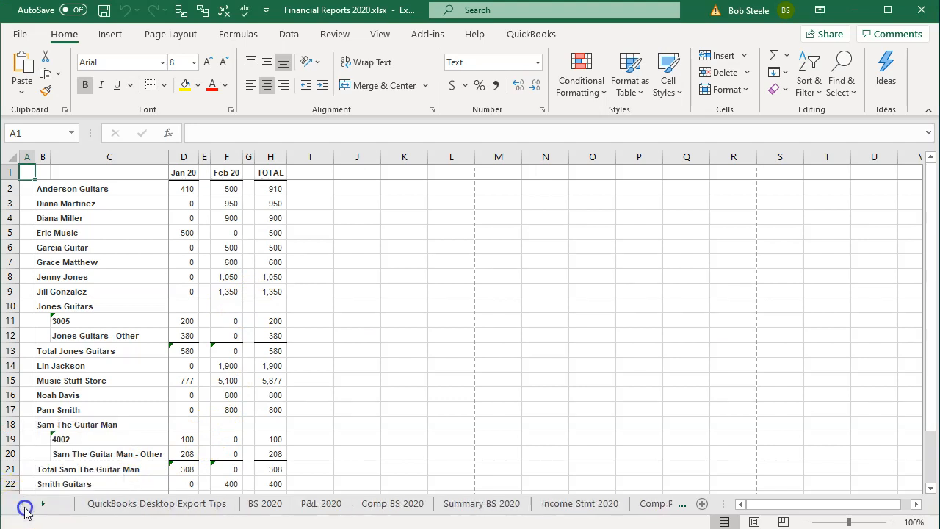
click(137, 513)
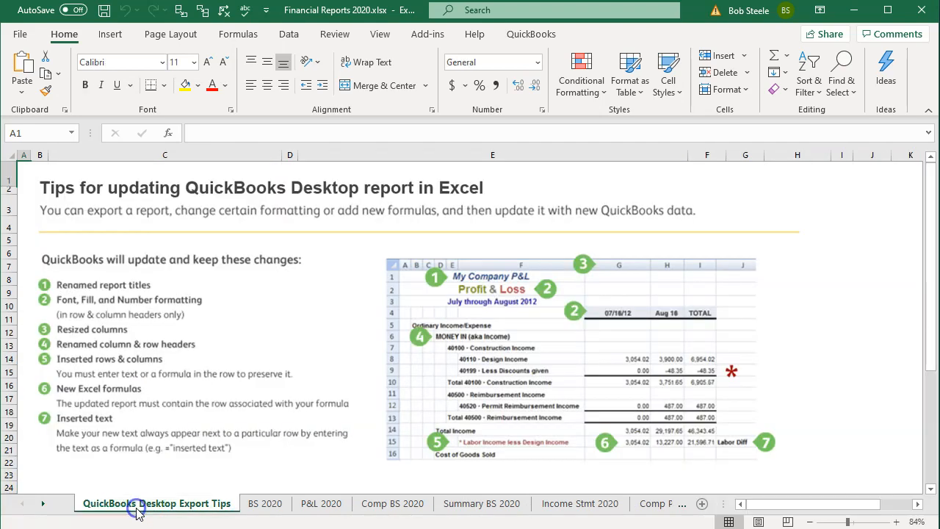
right_click(137, 510)
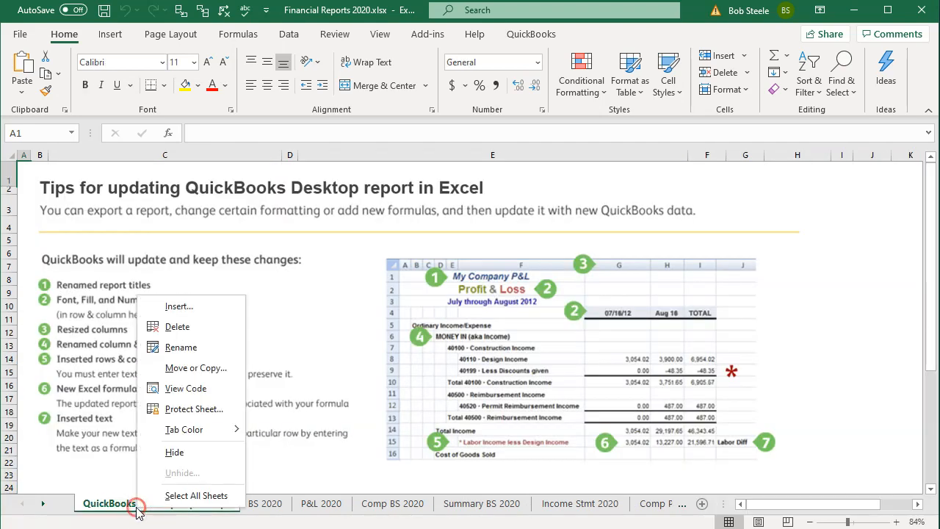
click(163, 327)
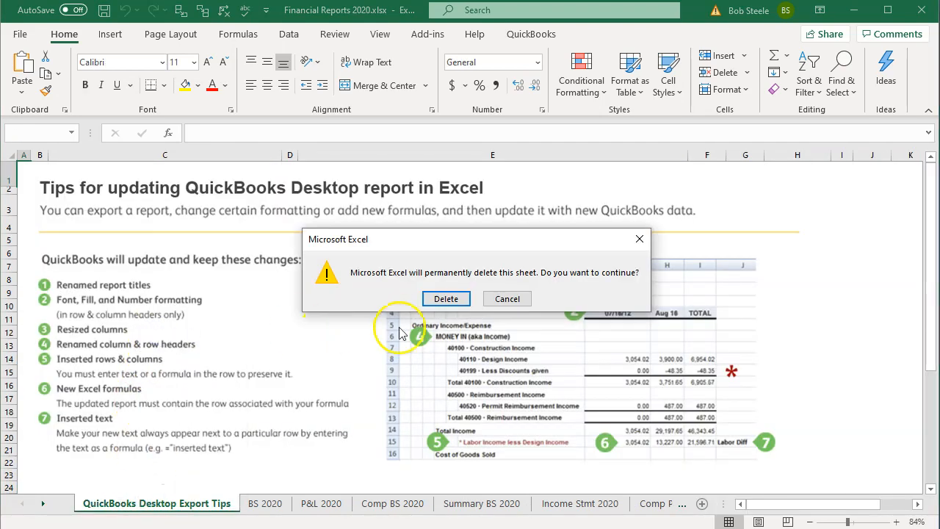
click(446, 298)
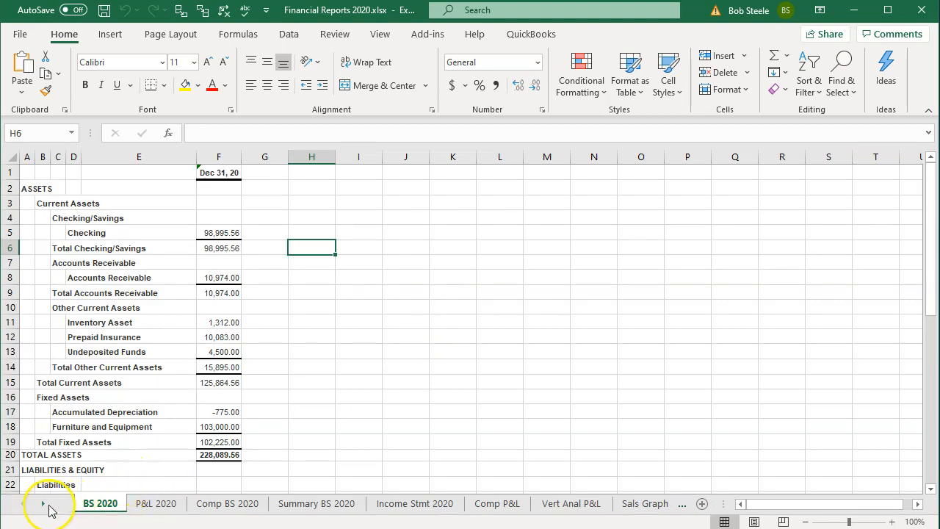
Move the exported Sheet1 worksheet to the end of the workbook, after the Exp Graph sheet
click(45, 503)
click(45, 504)
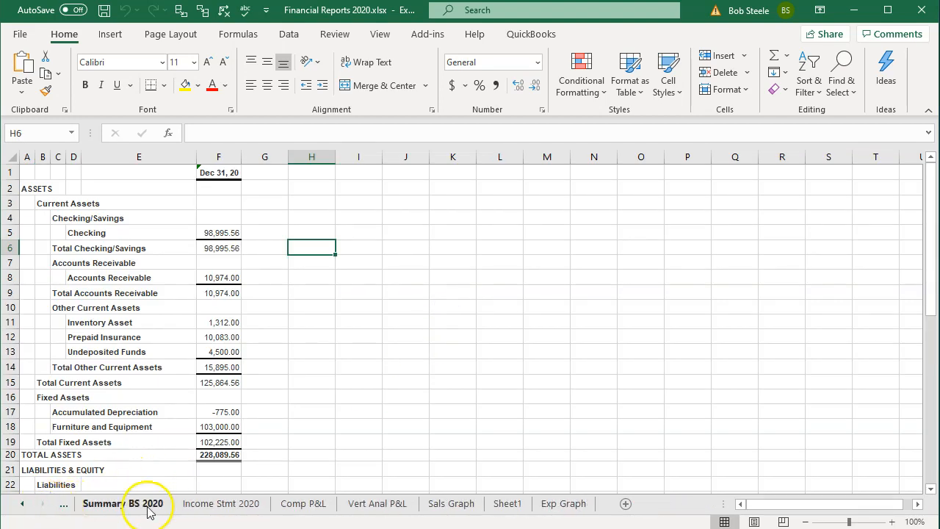
click(507, 505)
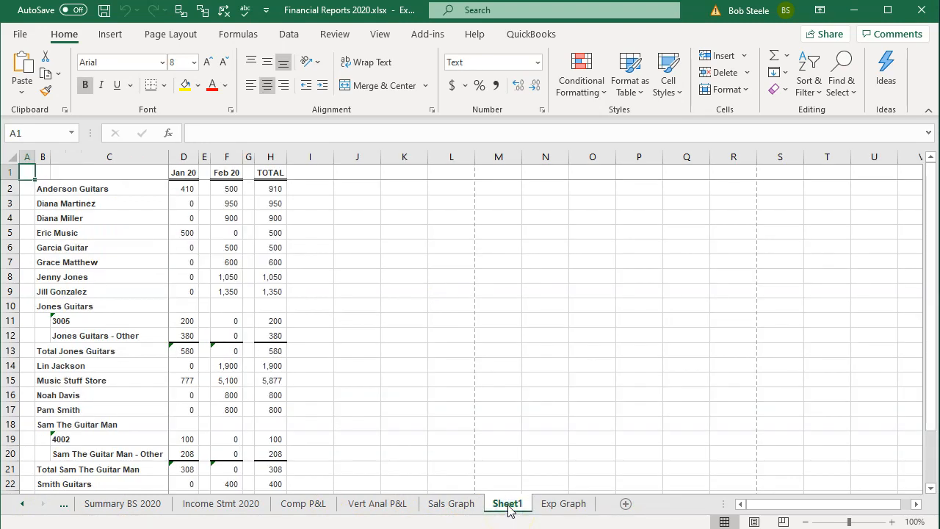
drag(512, 510, 603, 504)
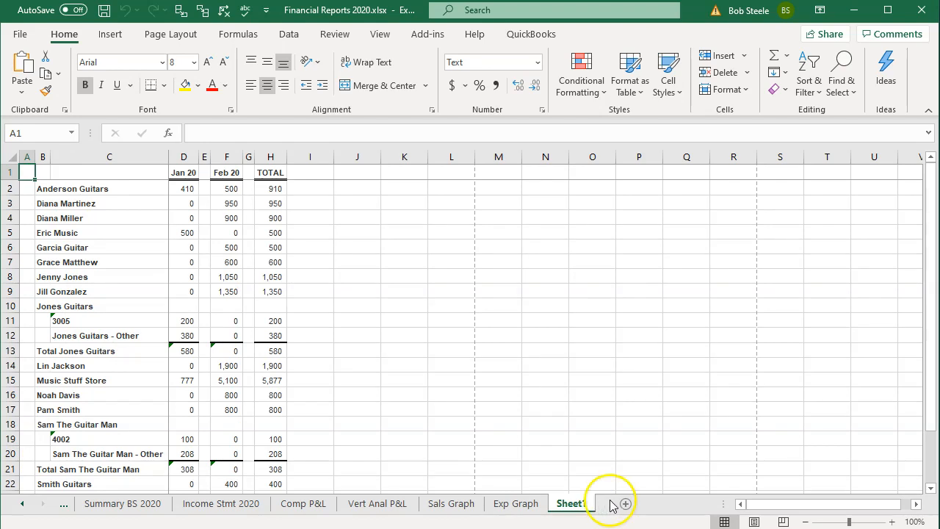
Show the exported sheet in Page Layout view, accepting the unfreezing of panes, and remove the window split
click(755, 521)
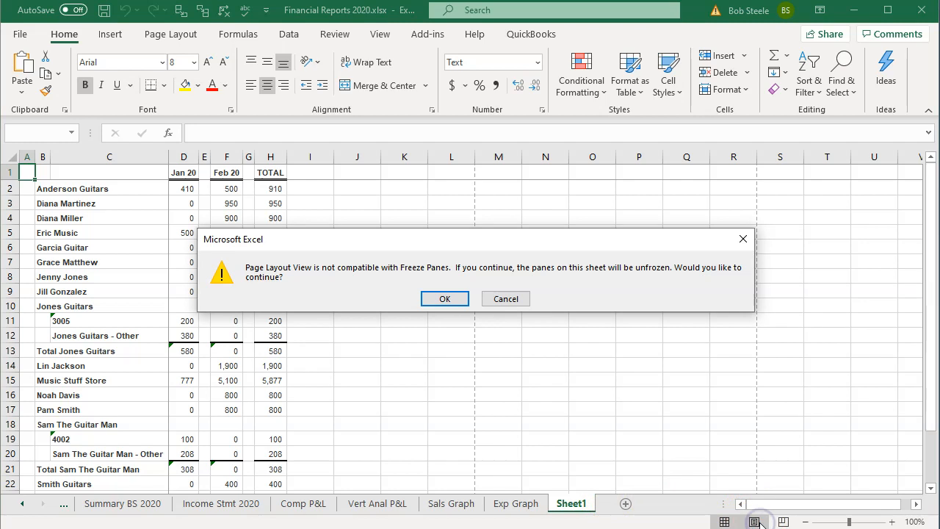
click(444, 299)
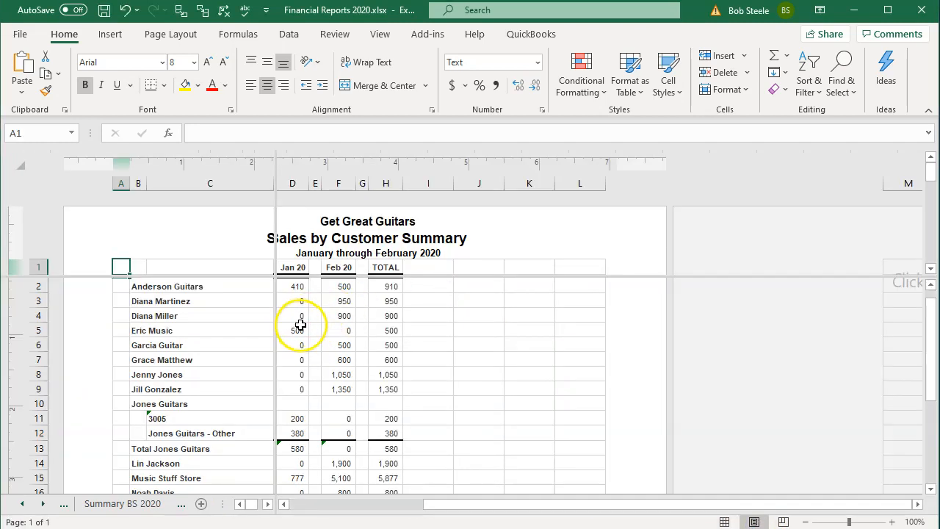
click(379, 34)
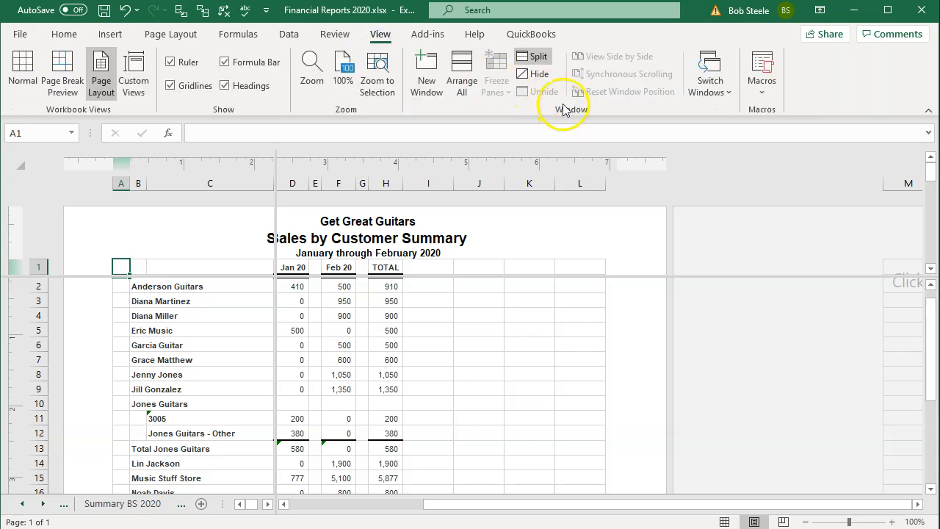
click(525, 59)
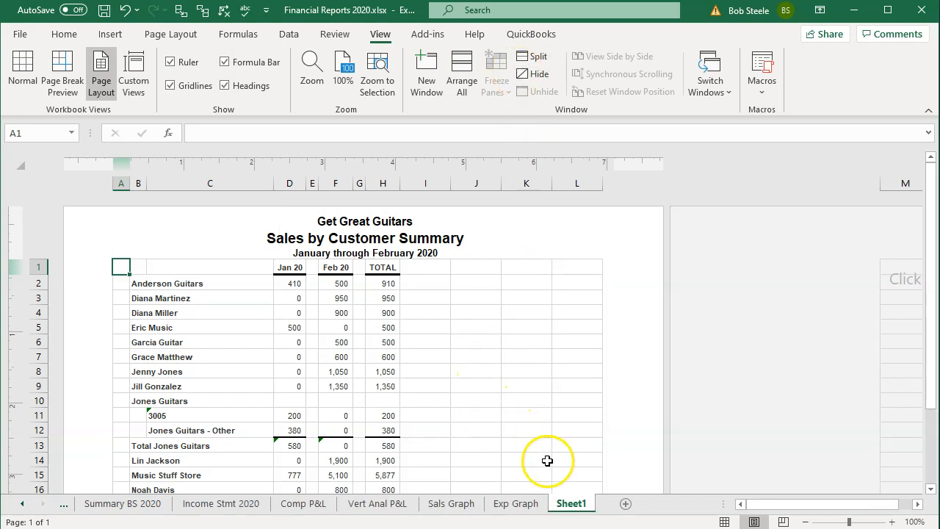
Rename the Sheet1 worksheet as "Sales by Cus 2020"
double_click(578, 505)
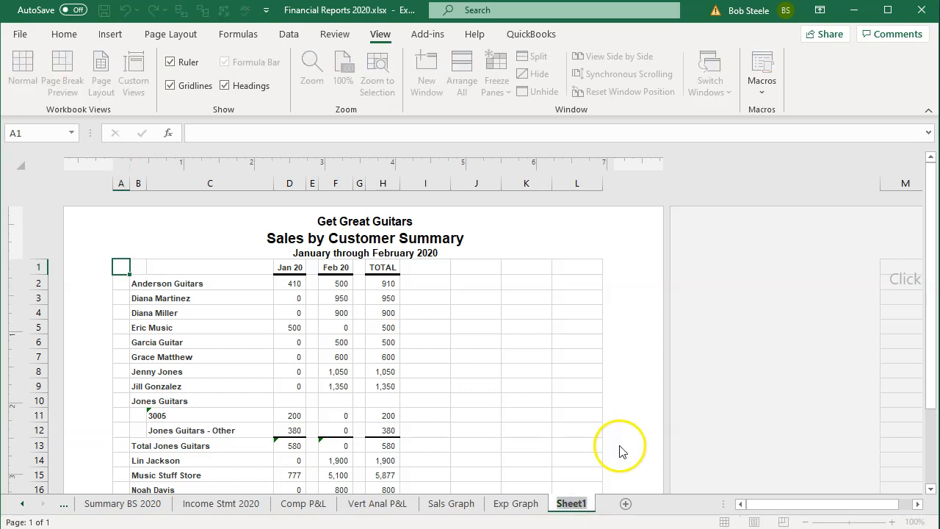
text(Sales by Cus)
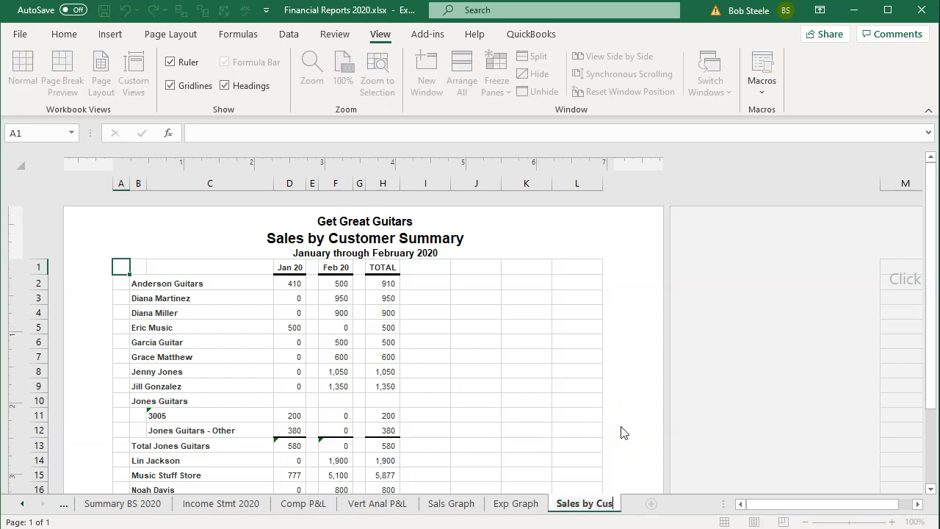
text( 2020)
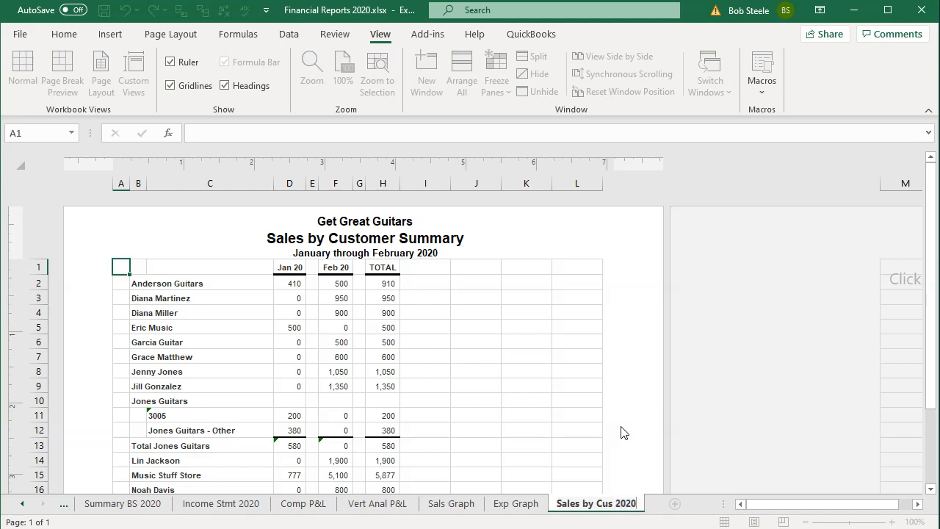
click(620, 432)
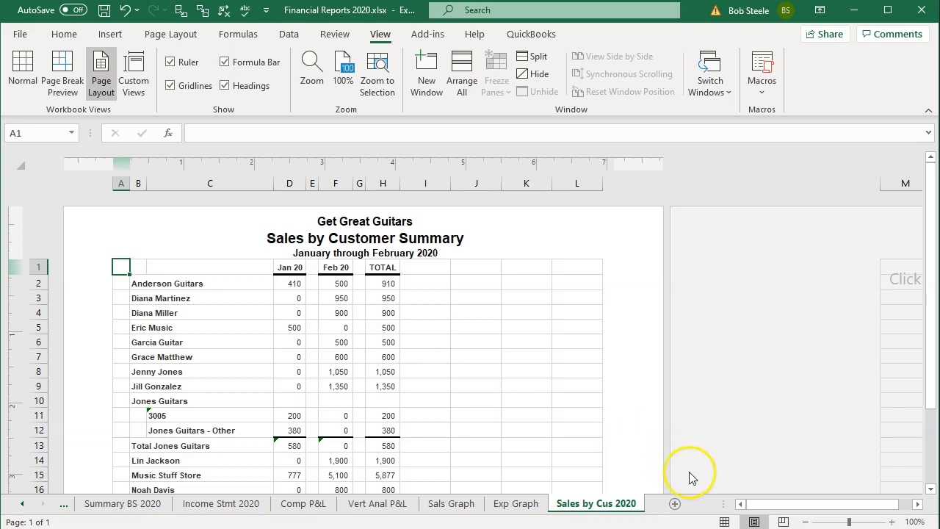
Return the Sales by Cus 2020 sheet to Normal view and look over its rows
click(724, 522)
click(367, 370)
scroll(367, 371, down, 6)
scroll(367, 370, up, 6)
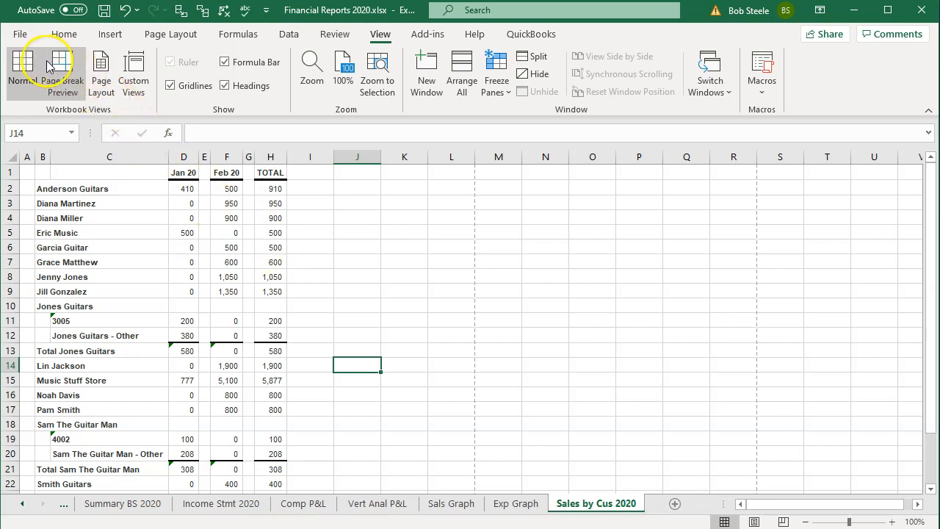
Set the print scope to the entire workbook, keeping CutePDF Writer as the printer
click(21, 37)
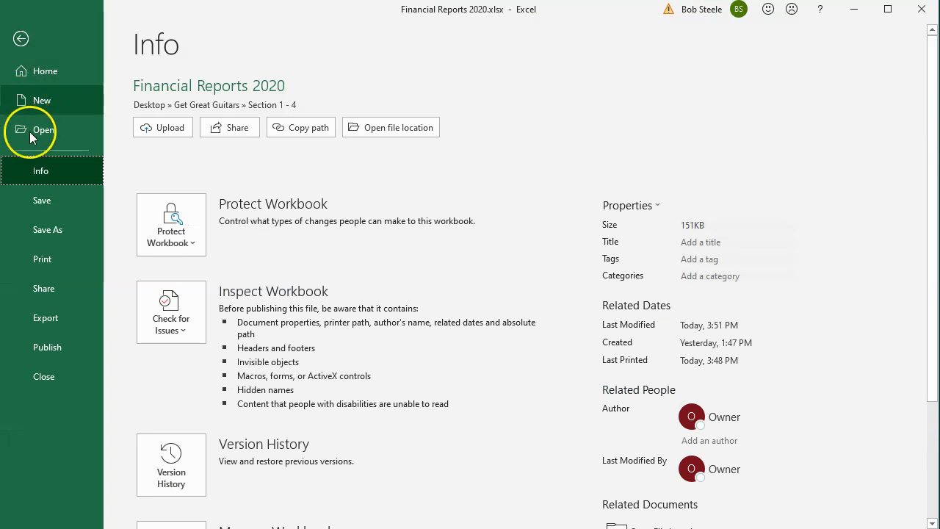
click(43, 259)
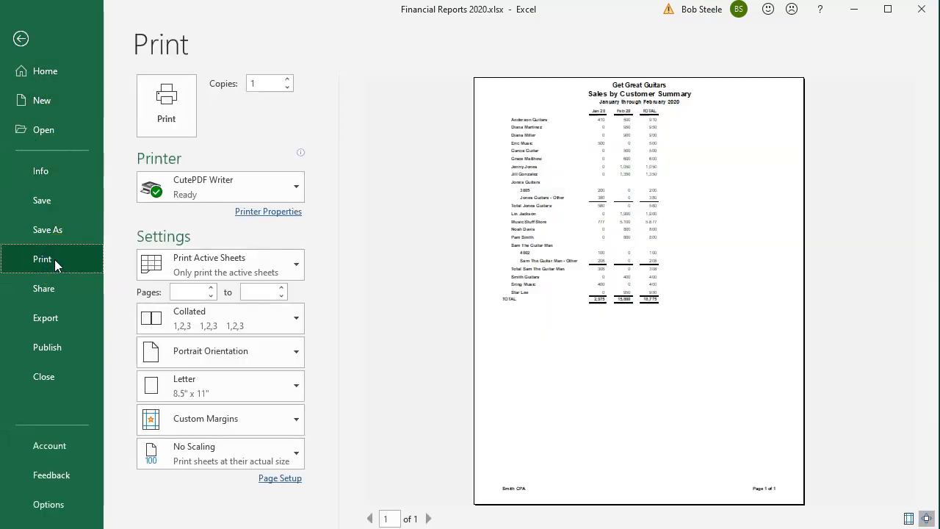
click(242, 265)
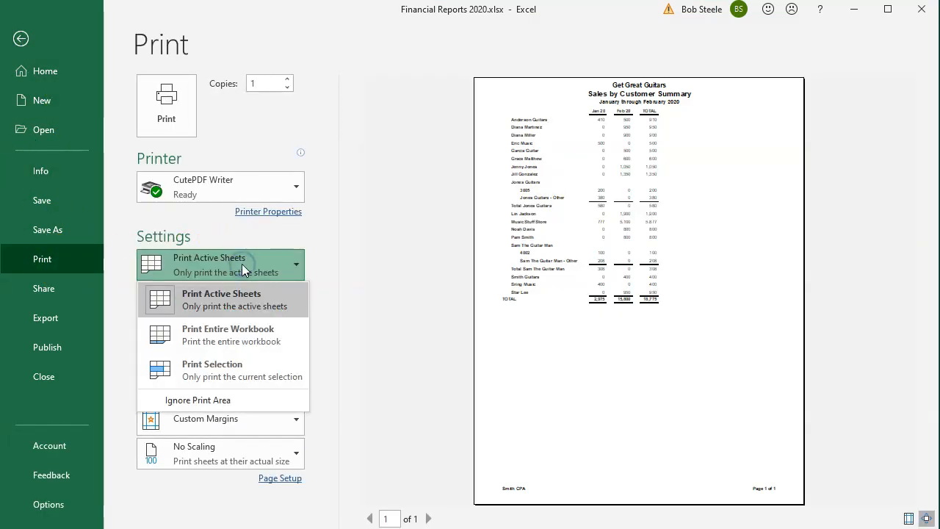
click(243, 336)
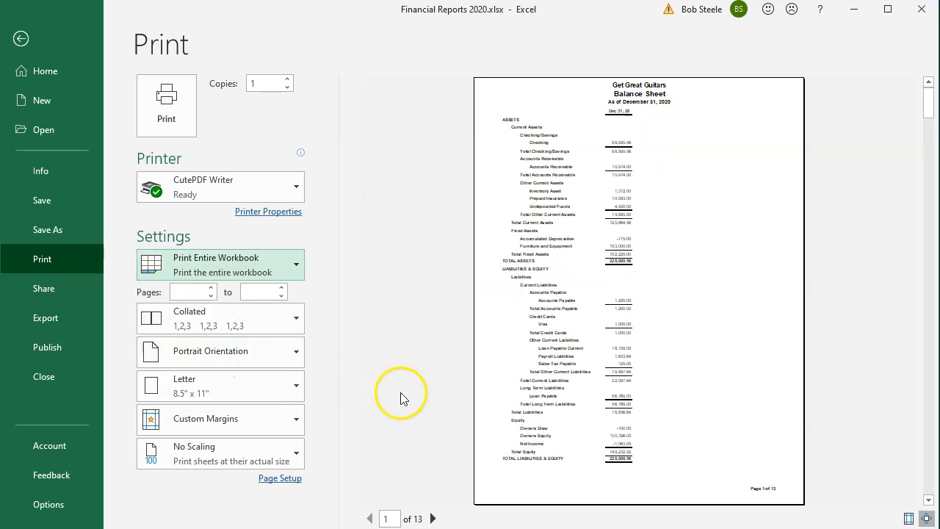
Review every page of the entire workbook's print preview, from the Balance Sheet to the final Sales by Customer Summary
click(433, 518)
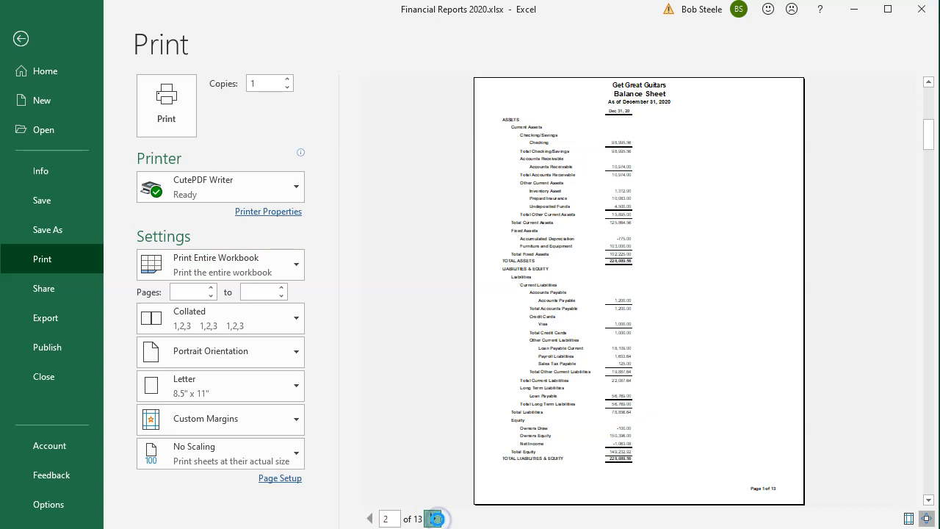
click(434, 519)
click(435, 519)
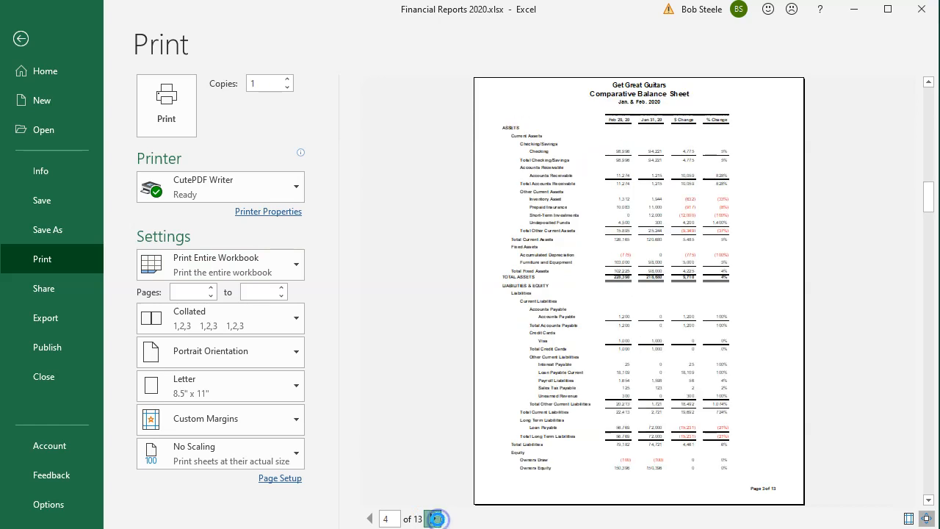
click(433, 518)
click(434, 519)
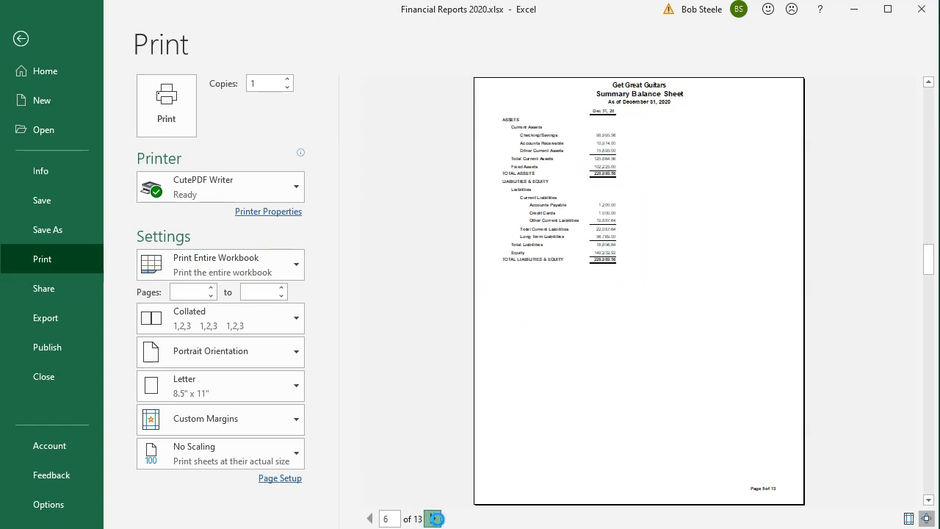
click(434, 518)
click(436, 519)
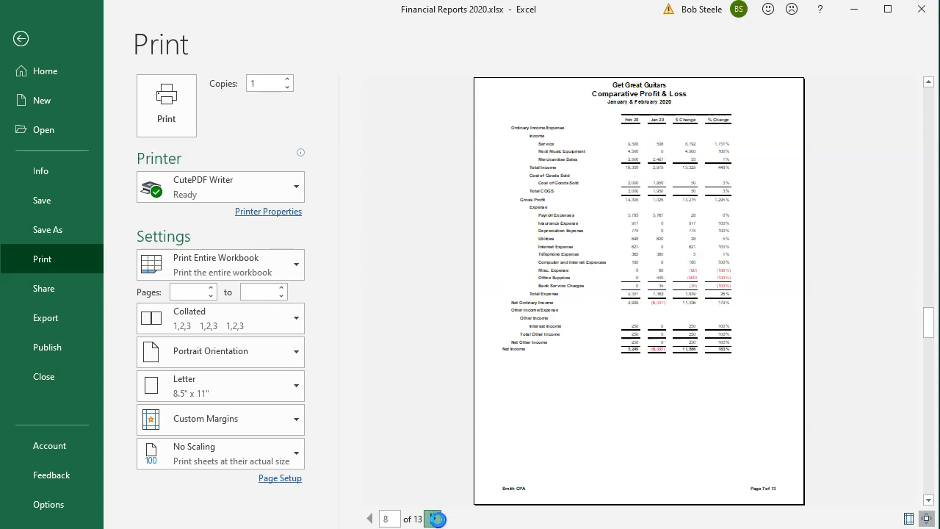
click(437, 519)
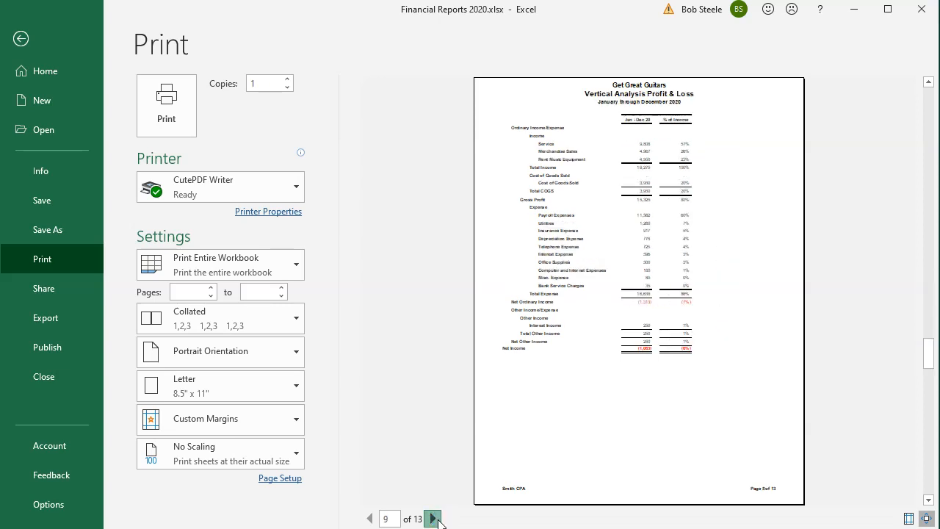
click(434, 518)
click(435, 518)
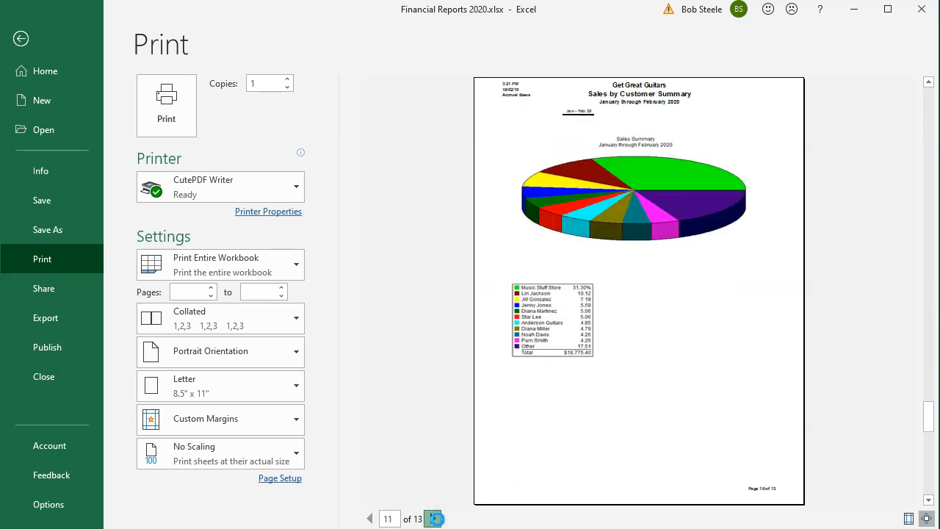
click(435, 519)
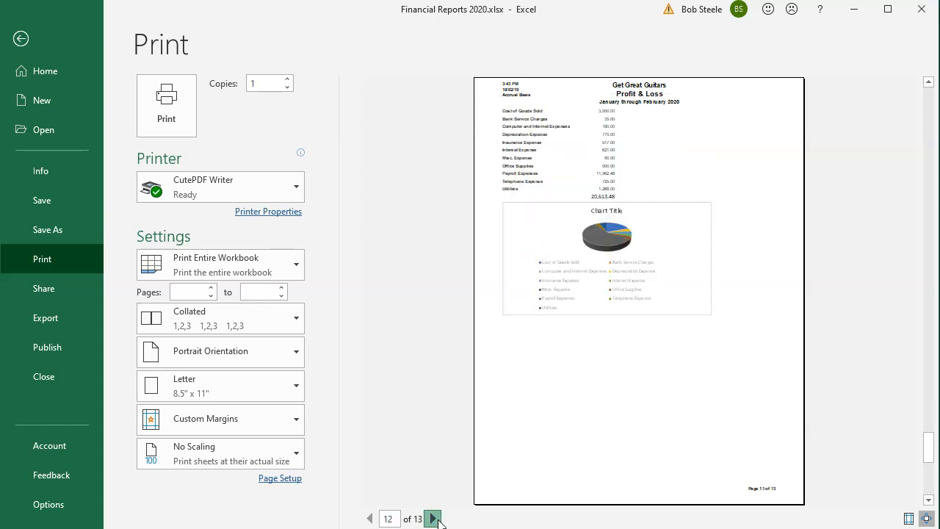
click(435, 518)
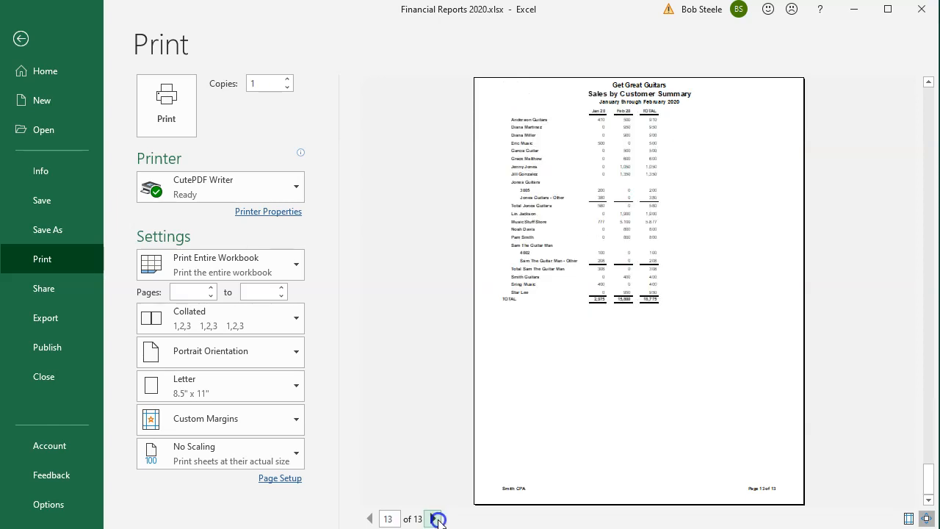
click(443, 521)
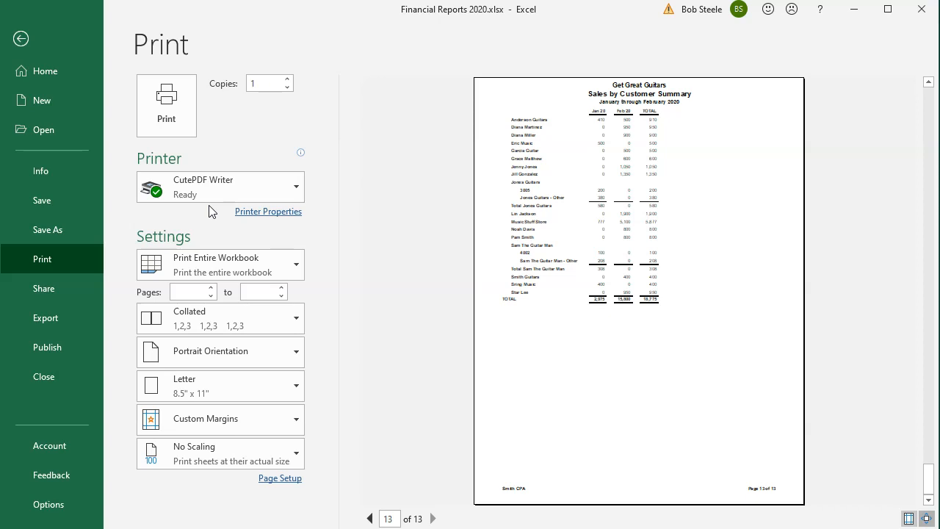
Print the workbook to PDF and save it in the Section 1 - 4 folder, replacing the existing Financial Reports 2020.pdf
click(185, 119)
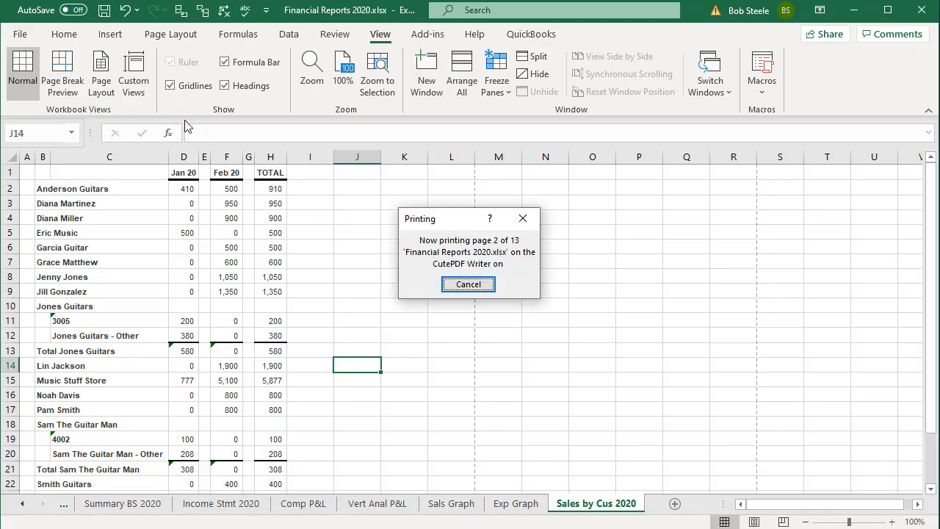
click(270, 320)
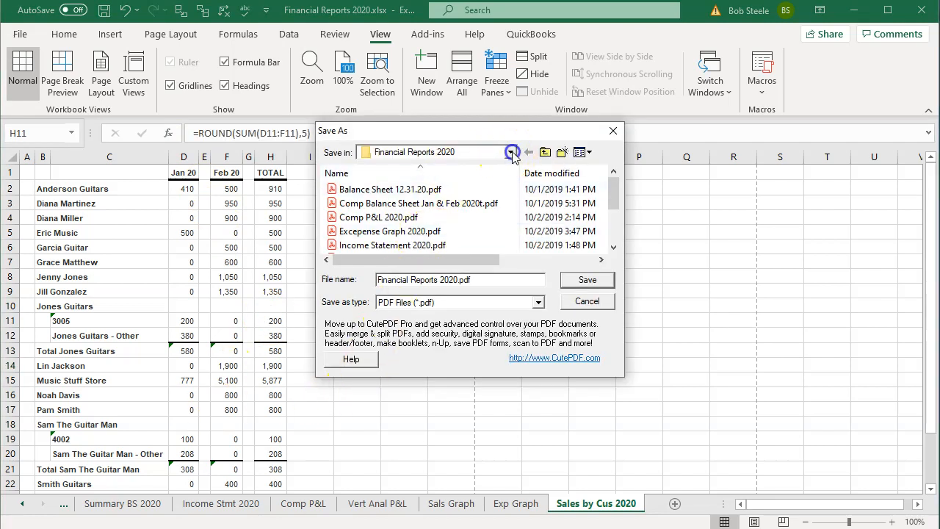
click(511, 152)
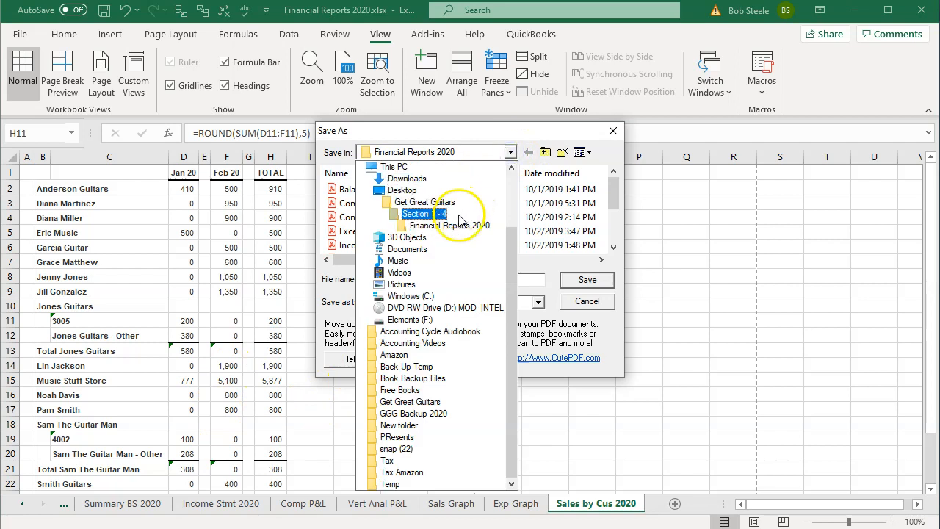
click(459, 217)
click(339, 205)
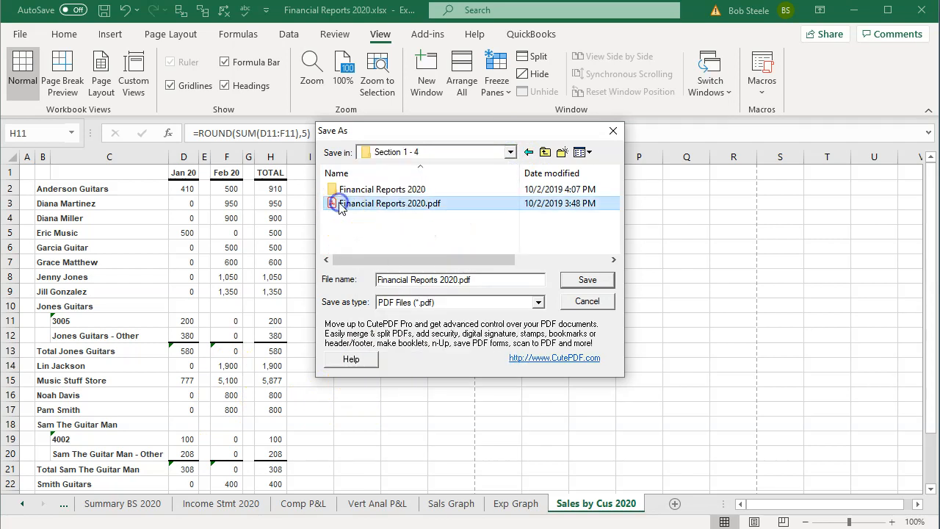
click(580, 280)
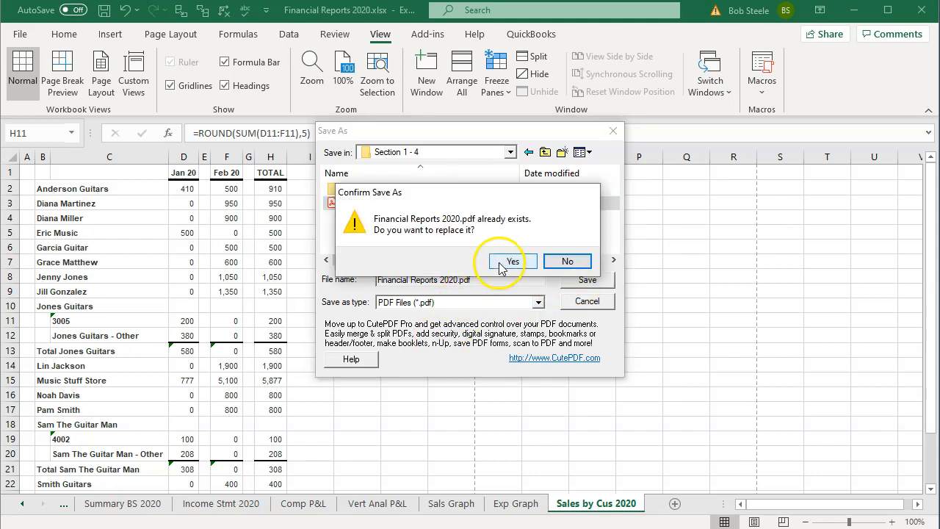
click(512, 261)
Switch to File Explorer, delete Financial Reports 2020.zip from the Section 1 - 4 folder and open the Financial Reports 2020 subfolder
key(alt+Tab)
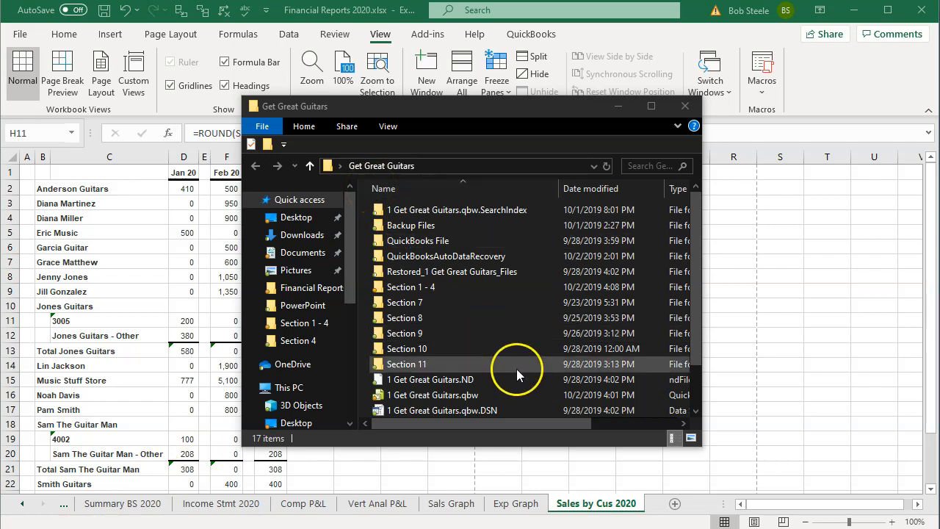
double_click(436, 291)
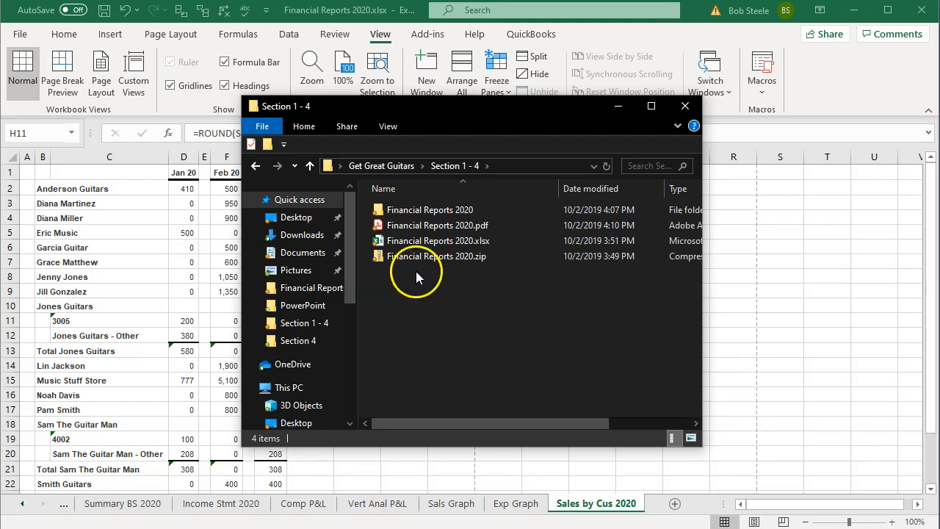
click(413, 263)
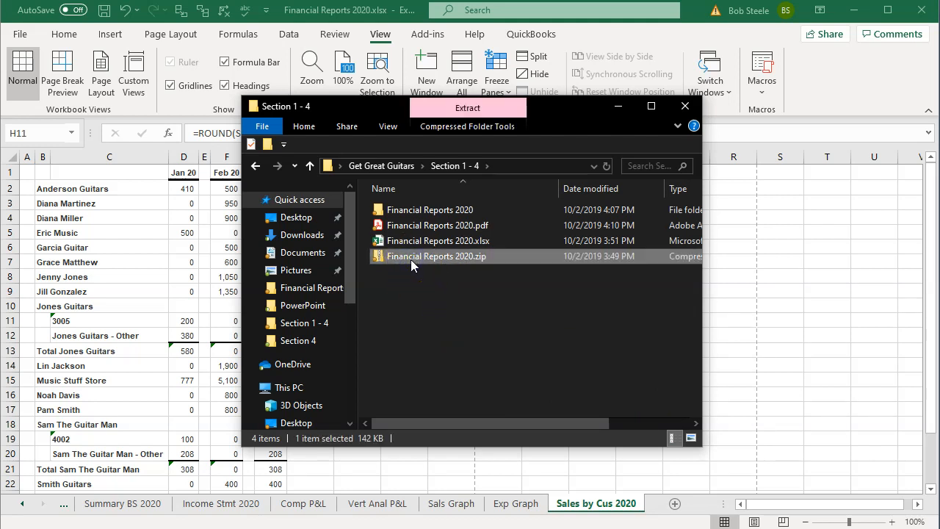
key(Delete)
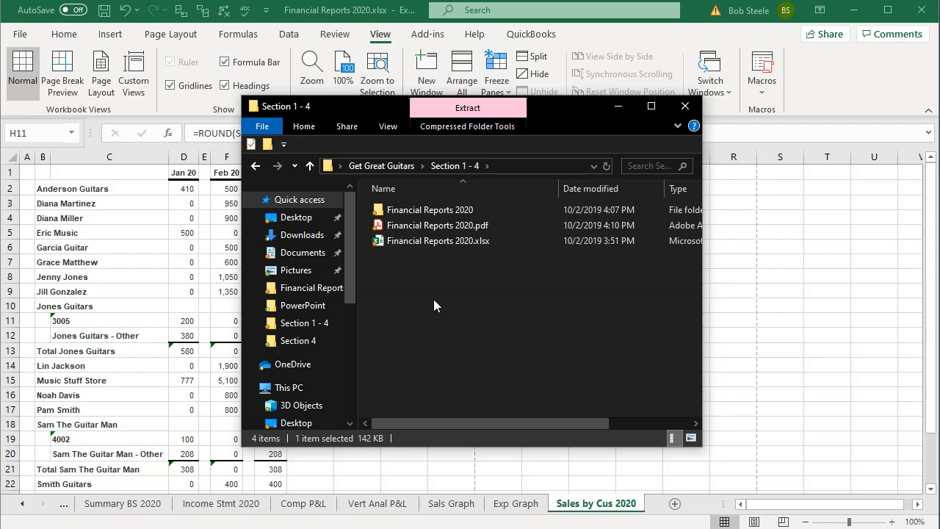
double_click(412, 211)
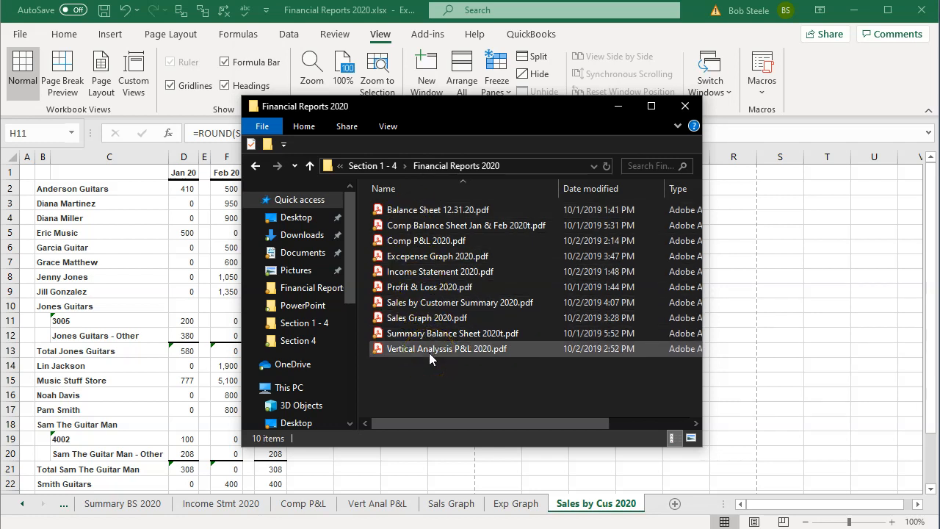
Return to the Section 1 - 4 folder and compress the Financial Reports 2020 subfolder into a zip file there
click(371, 167)
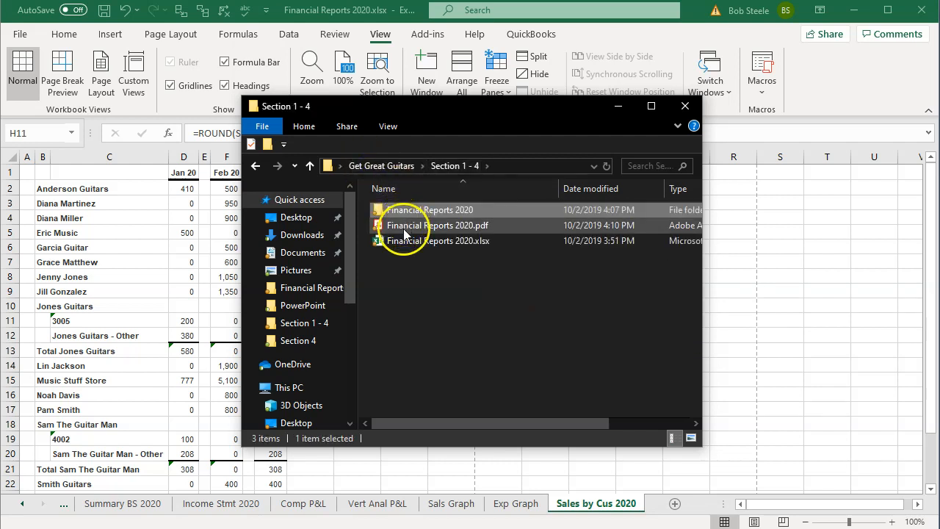
click(403, 241)
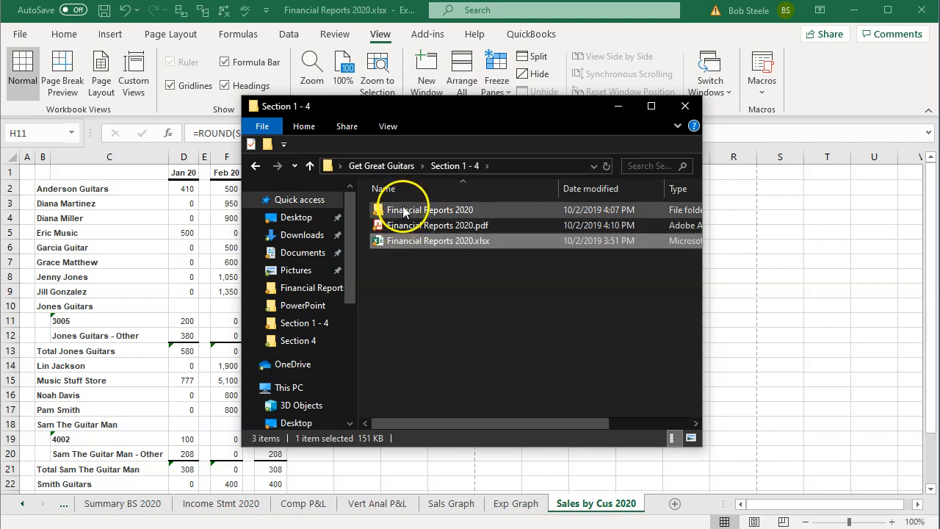
double_click(402, 209)
right_click(401, 204)
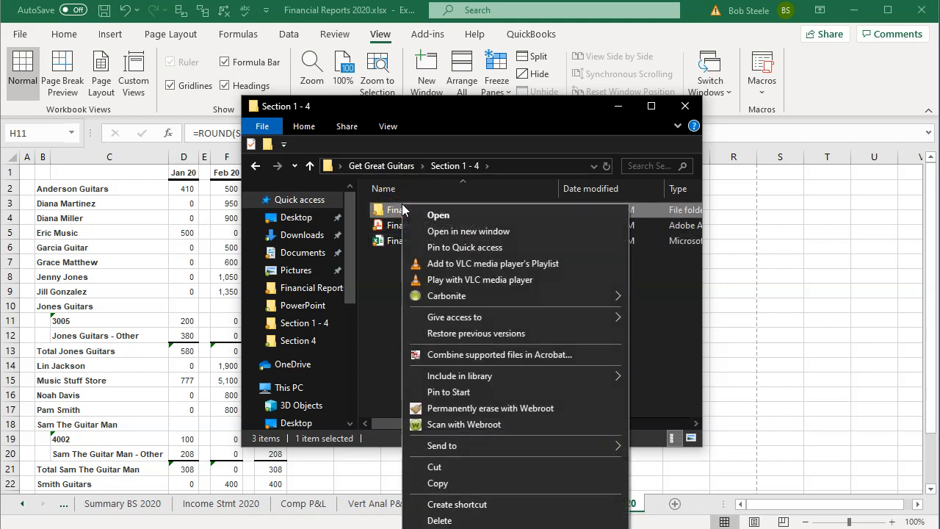
mouse_move(484, 445)
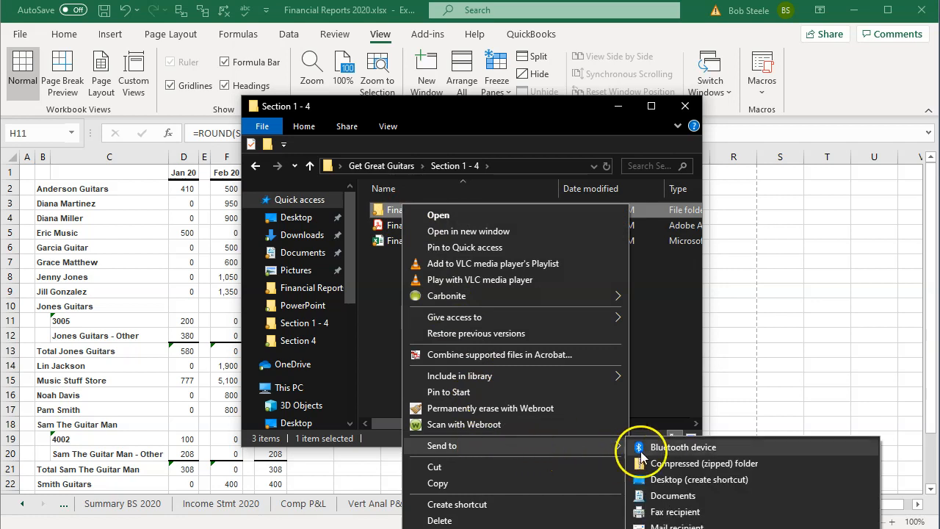
click(678, 465)
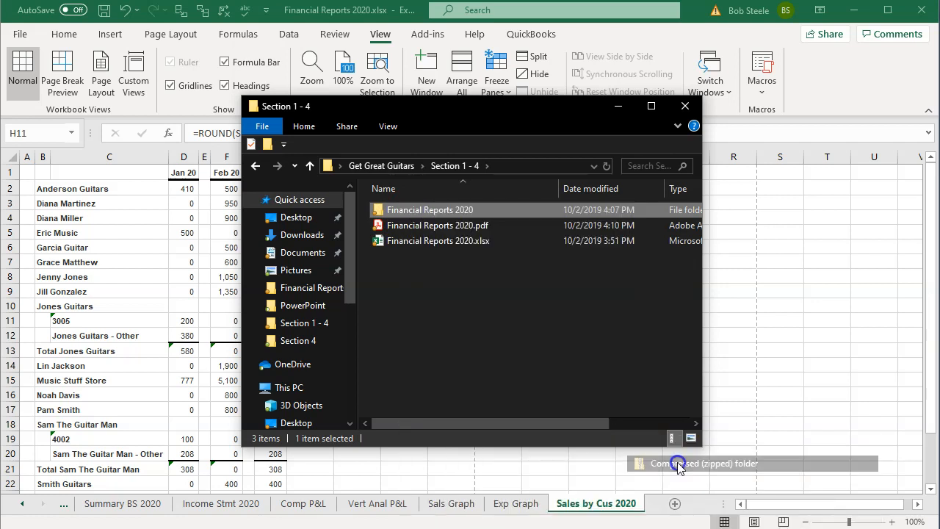
click(449, 346)
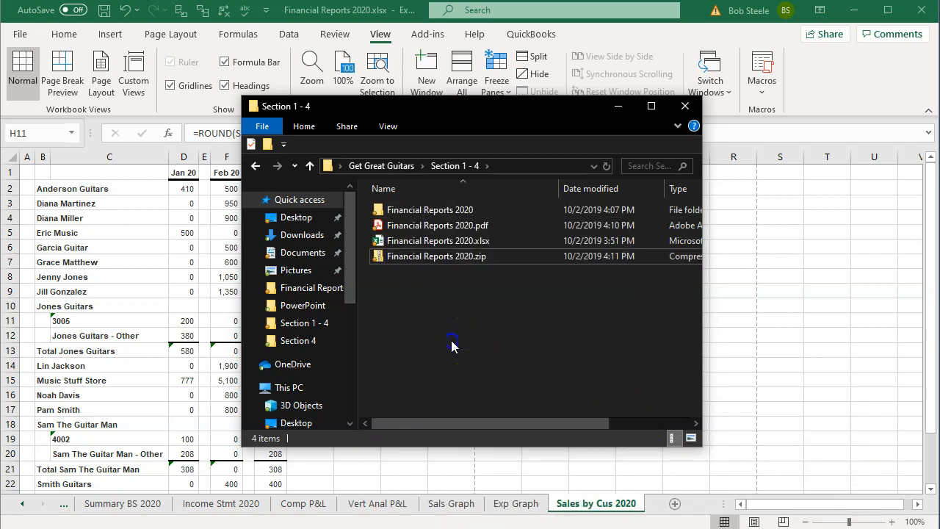
Open Financial Reports 2020.pdf in Acrobat Reader, collapse the tools pane and review every page through the final Sales by Customer Summary
double_click(416, 227)
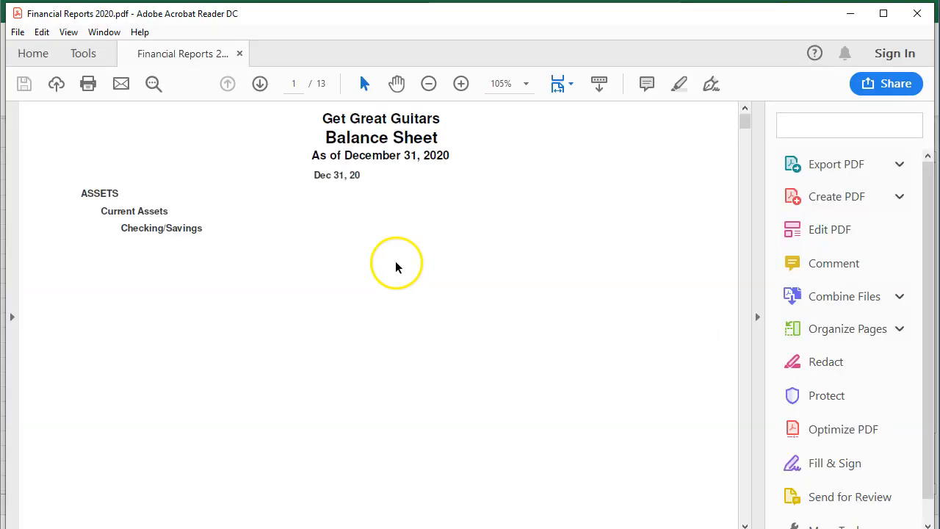
click(758, 317)
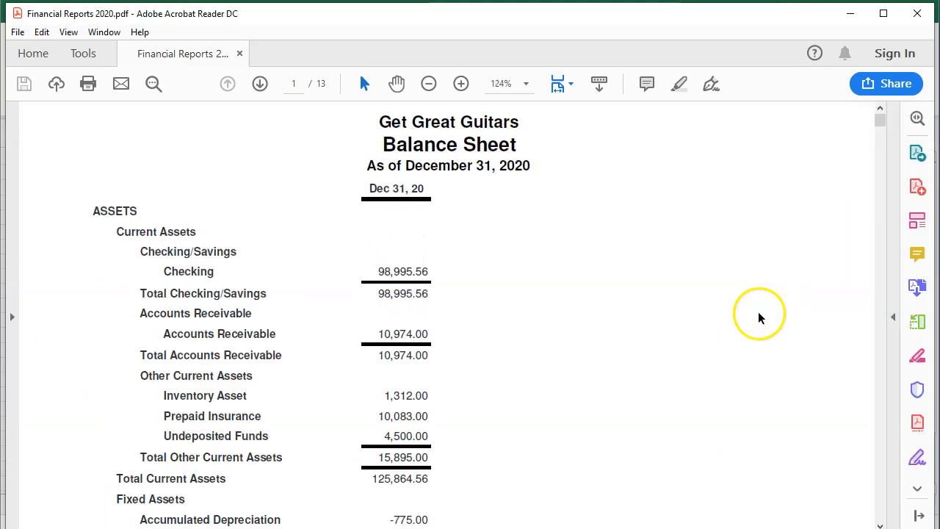
scroll(727, 332, down, 10)
scroll(728, 332, down, 18)
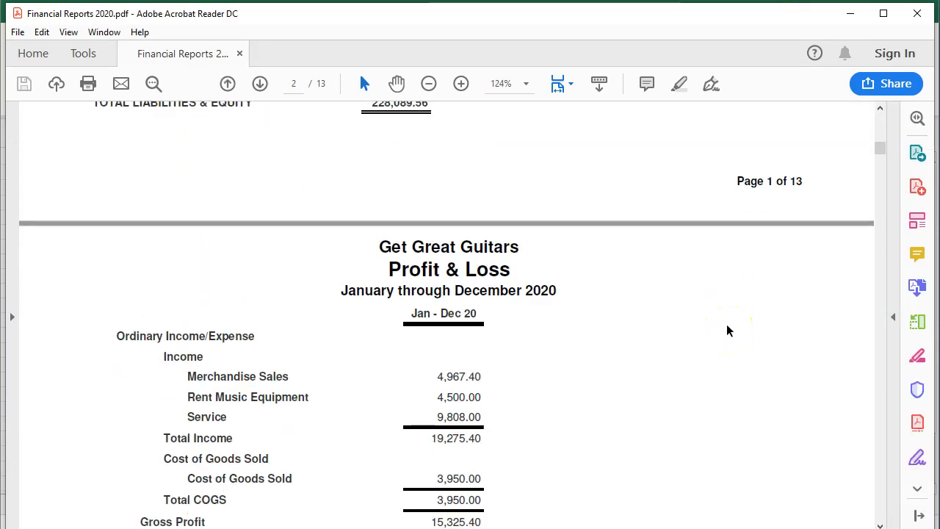
scroll(728, 332, down, 20)
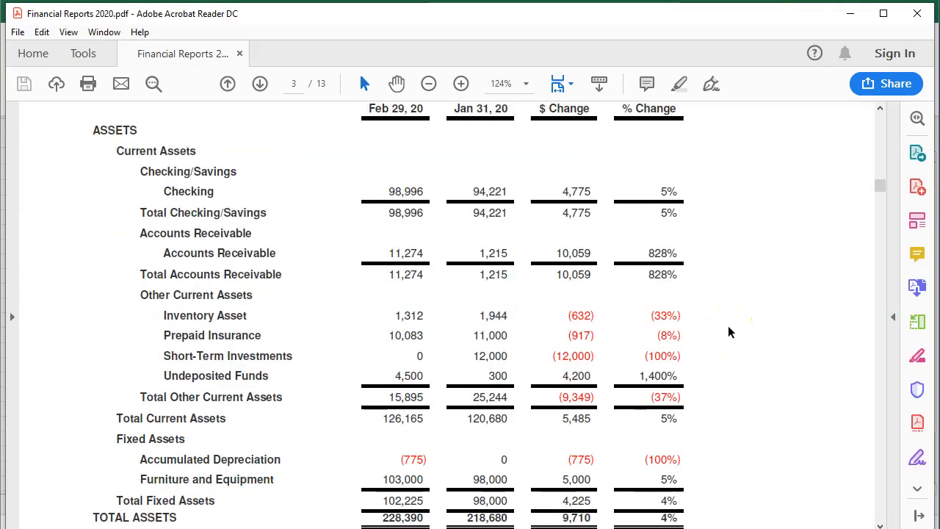
scroll(728, 332, down, 20)
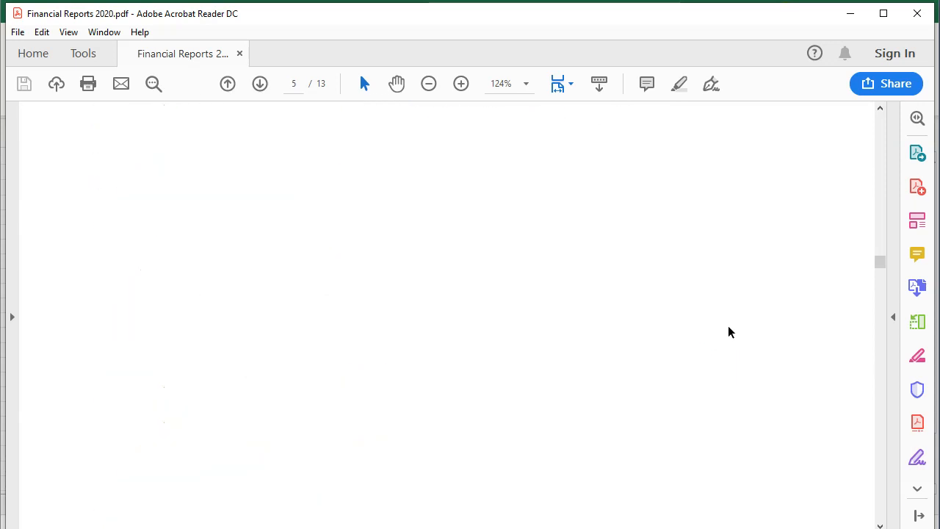
scroll(728, 332, down, 5)
scroll(727, 332, down, 20)
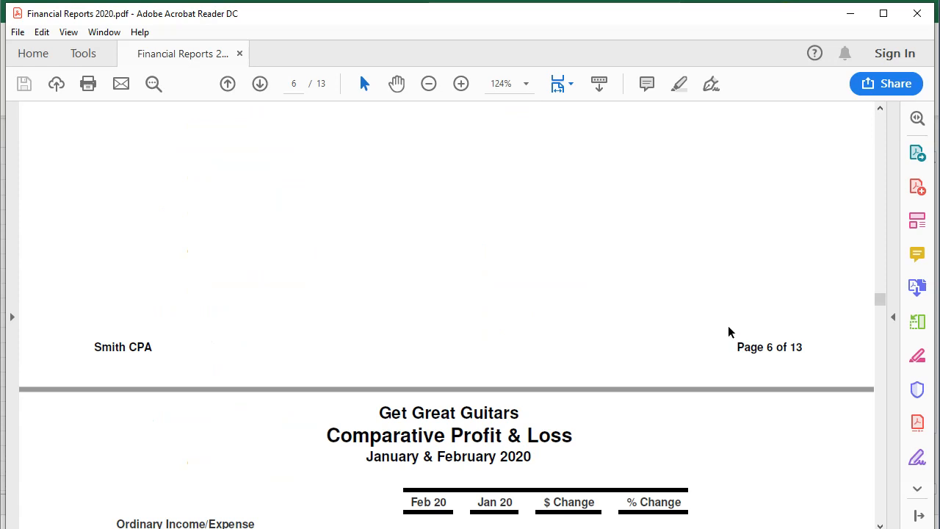
scroll(728, 332, down, 3)
scroll(729, 332, down, 15)
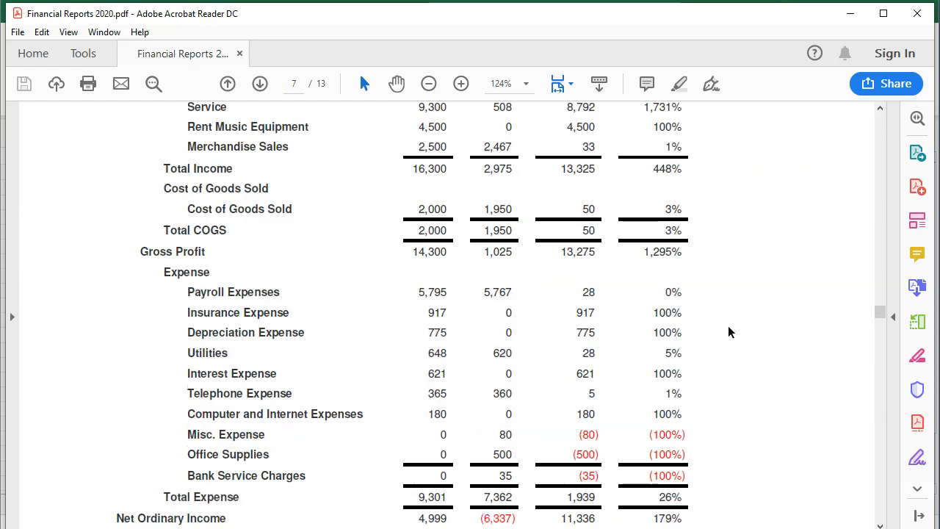
scroll(729, 332, down, 15)
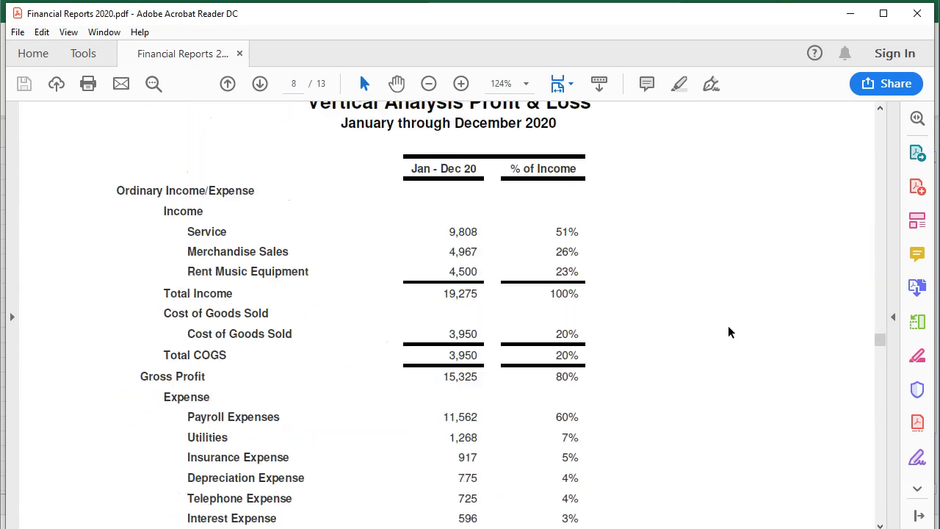
scroll(728, 328, down, 20)
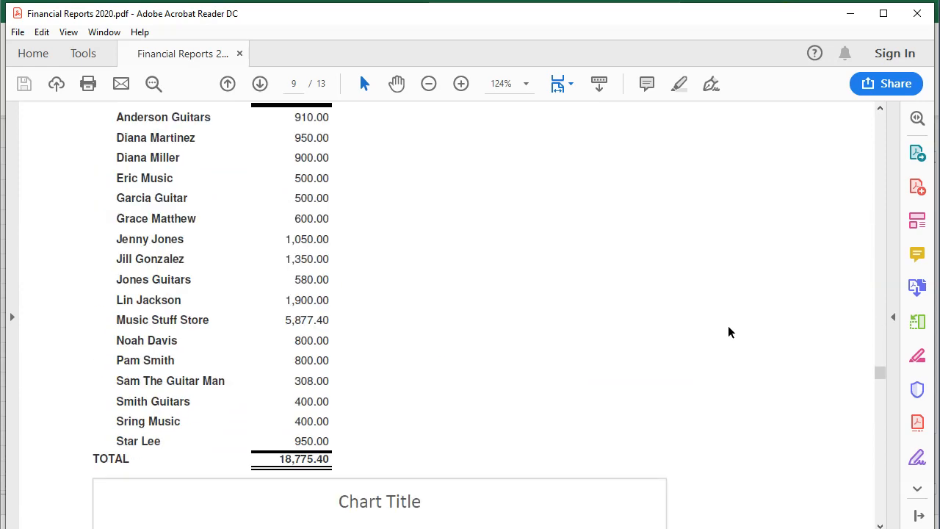
scroll(728, 327, down, 20)
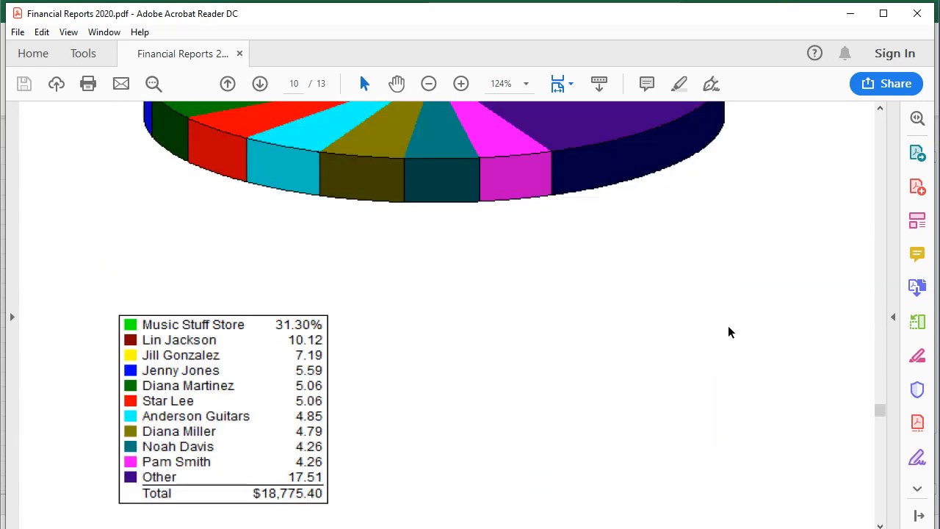
scroll(729, 332, down, 4)
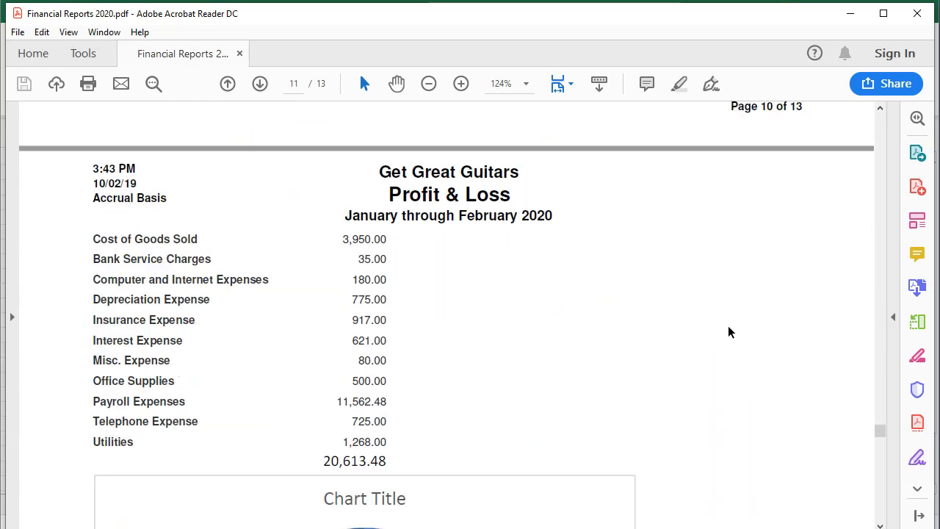
scroll(728, 332, down, 20)
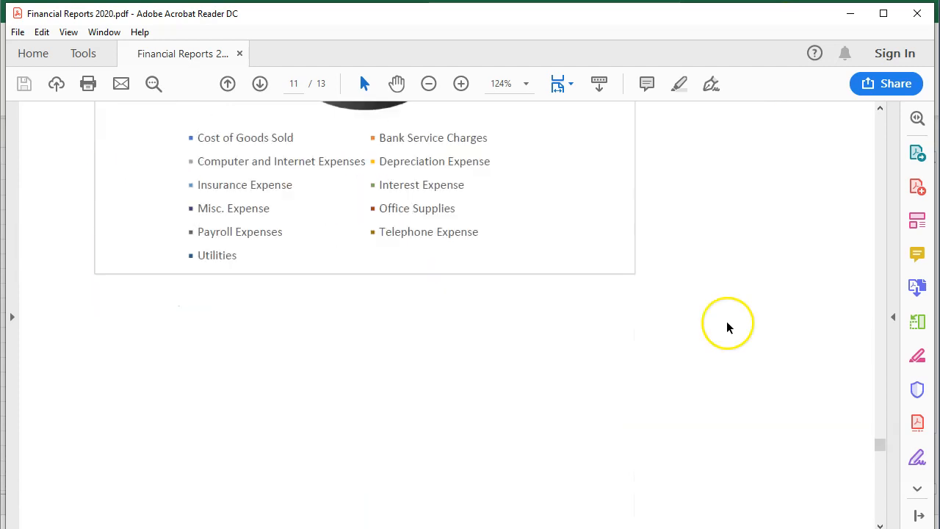
scroll(728, 327, down, 20)
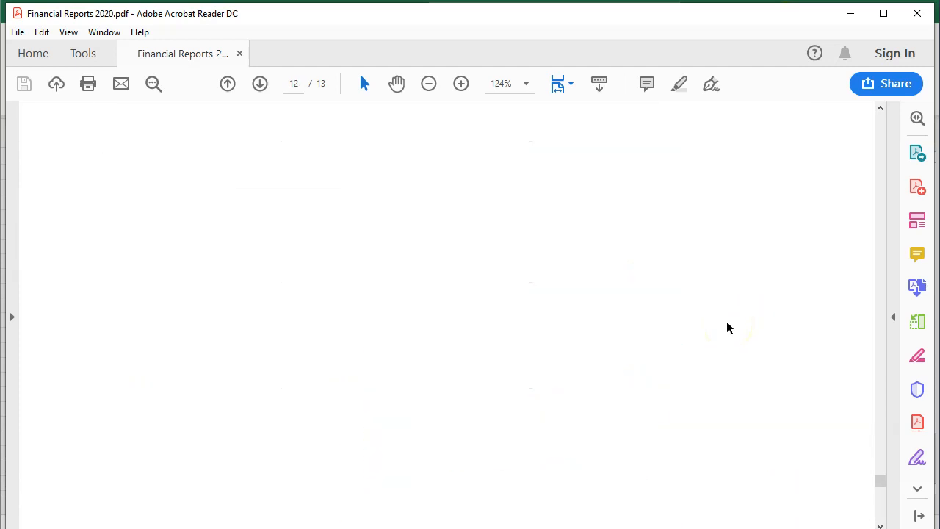
scroll(727, 327, down, 3)
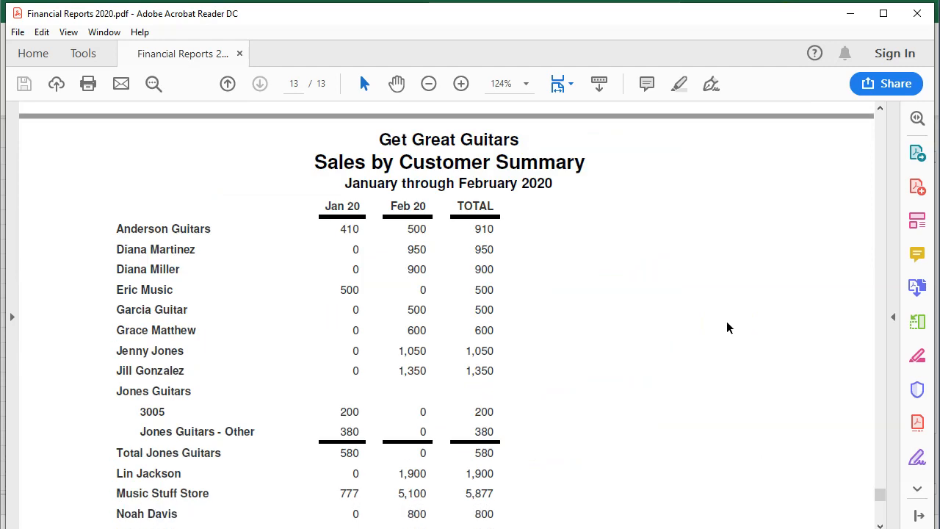
scroll(728, 328, down, 20)
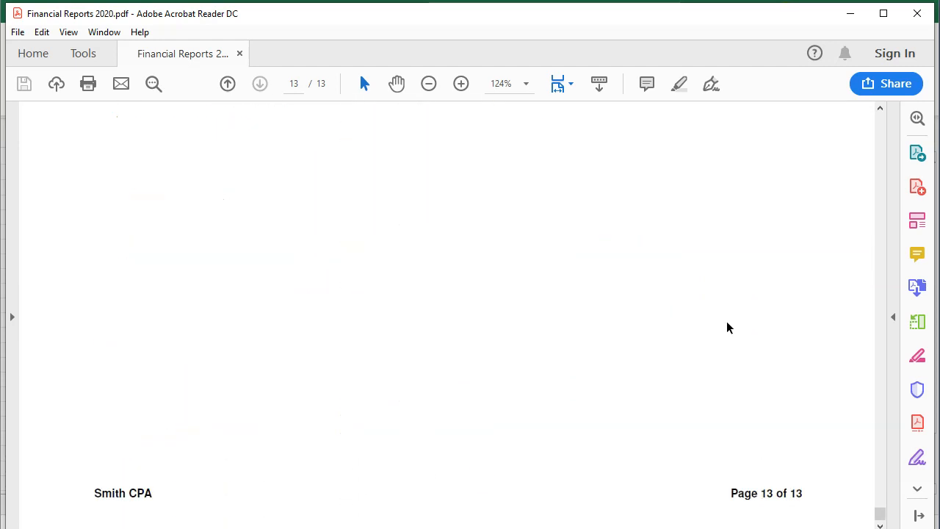